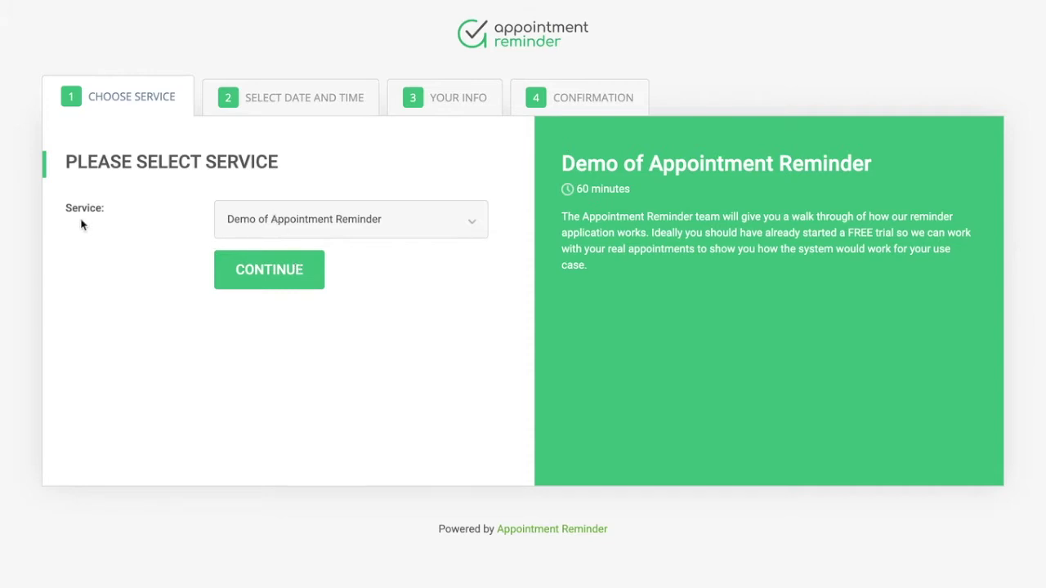
# Choose Strategy Call (30 minutes) as the service on the booking form
pyautogui.click(287, 225)
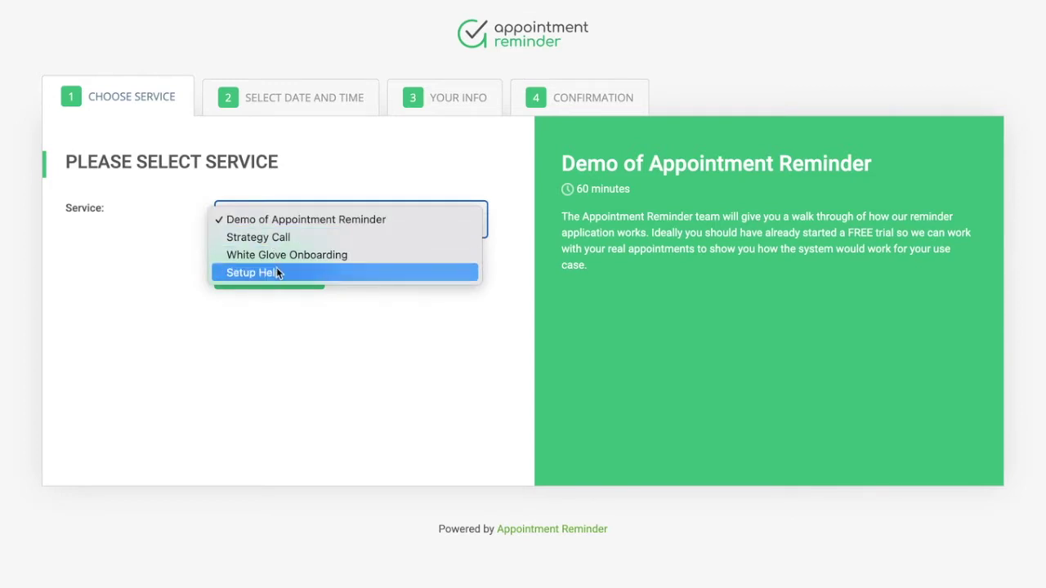
pyautogui.click(267, 236)
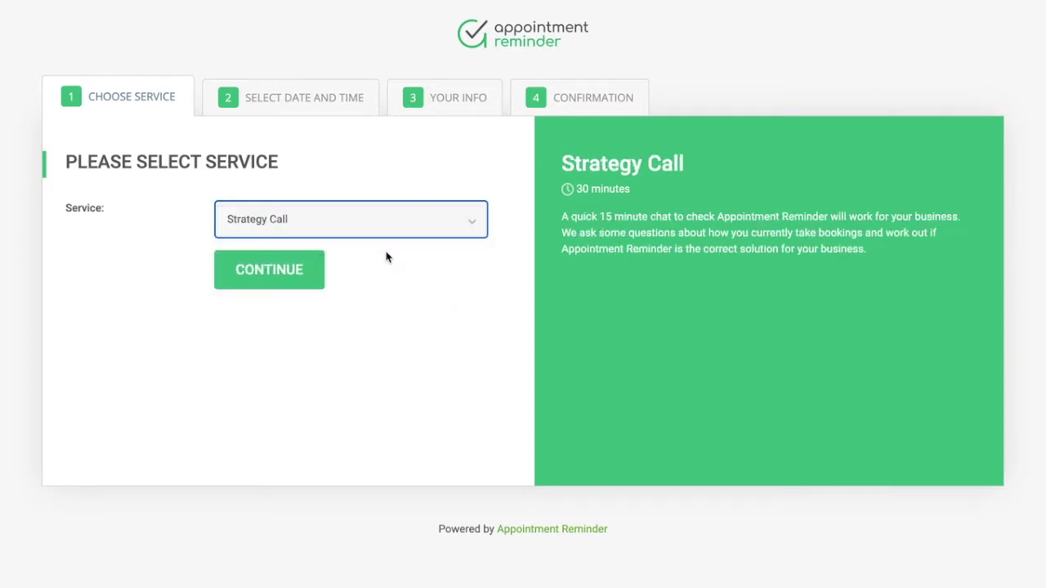
# Continue to date selection and book the Monday 20 June 4:00 PM slot
pyautogui.click(278, 276)
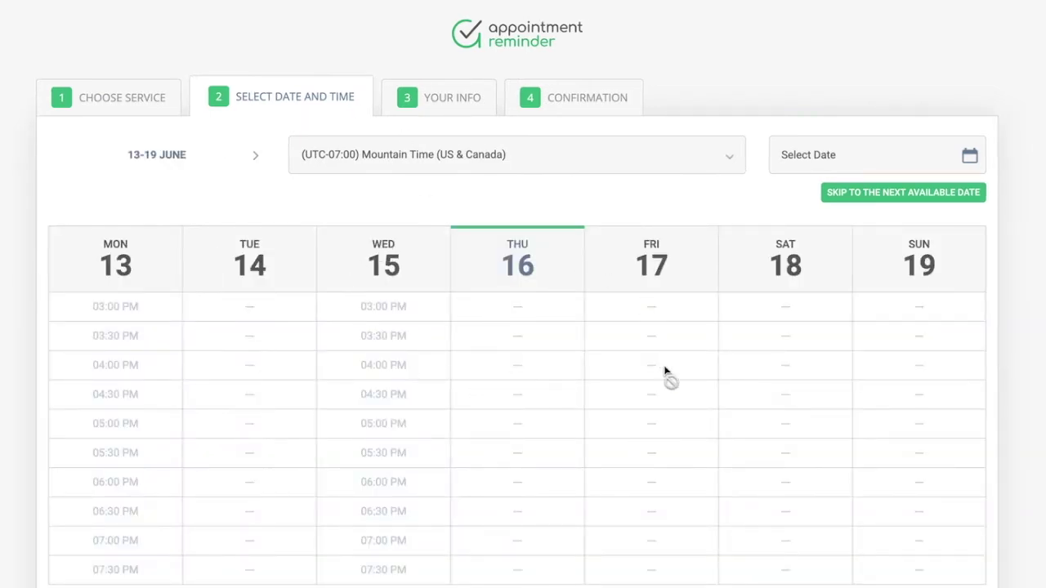
pyautogui.scroll(-1, 664, 372)
pyautogui.scroll(-1, 663, 372)
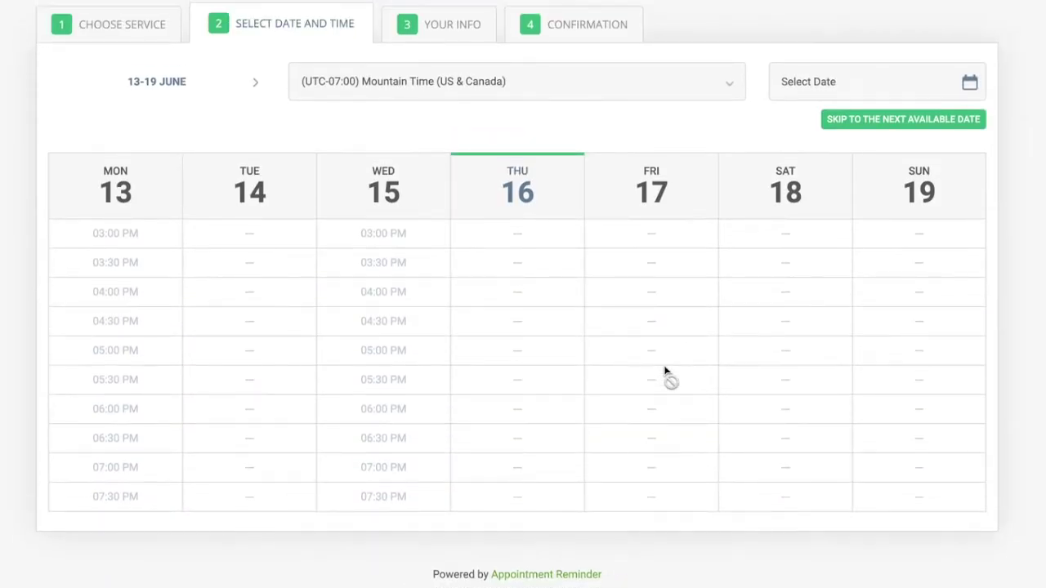
pyautogui.click(255, 82)
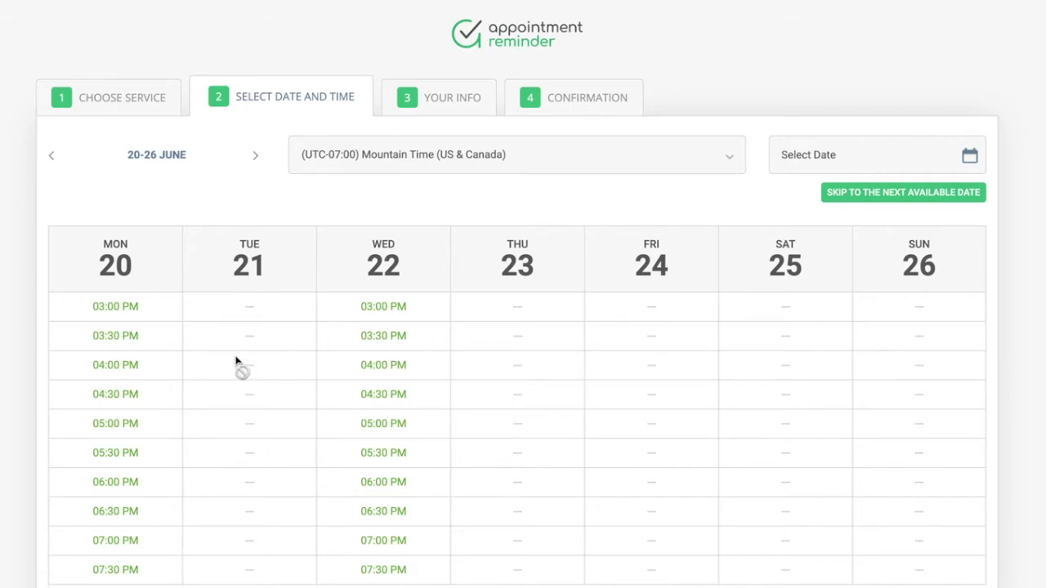
pyautogui.click(111, 365)
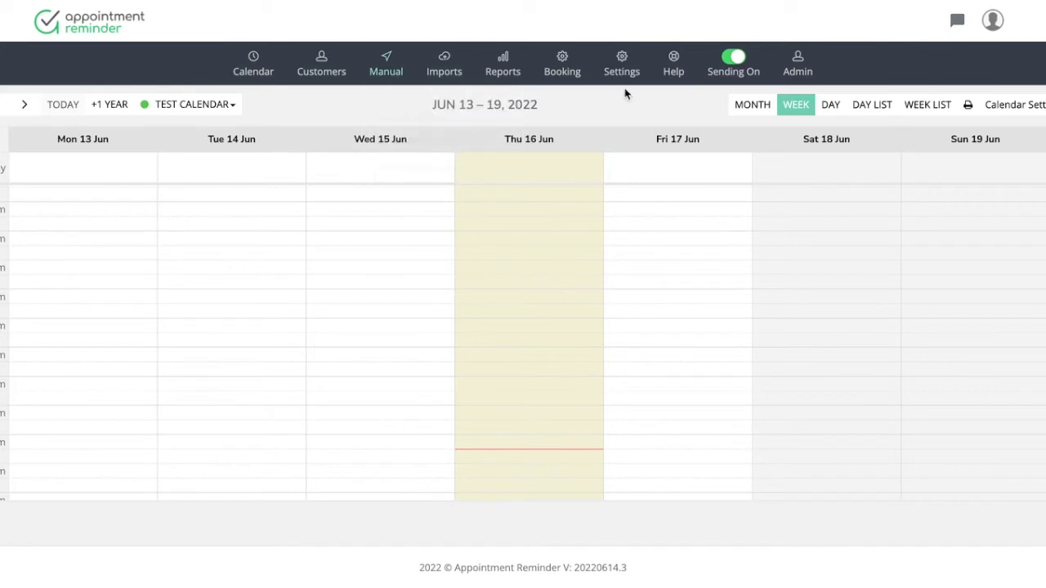
# Return to the service selection step, then open a blank new-service form from the Booking menu
pyautogui.moveTo(562, 67)
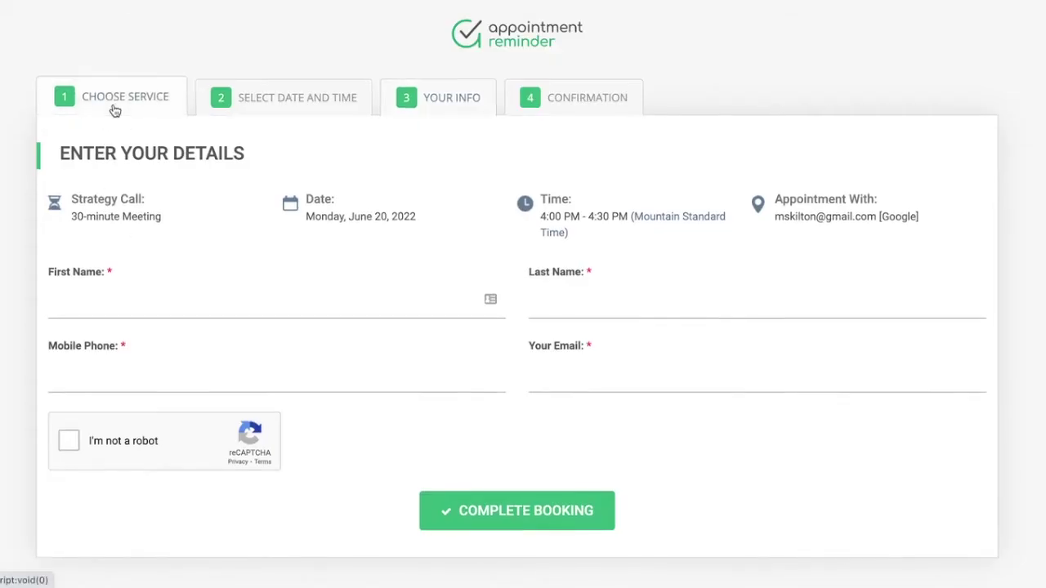
pyautogui.click(116, 105)
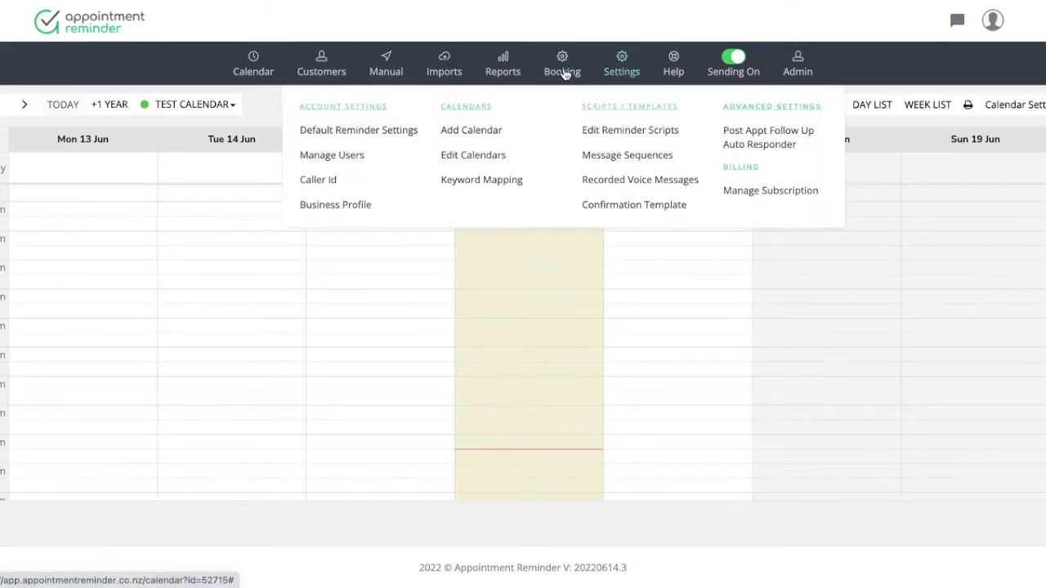
pyautogui.moveTo(567, 72)
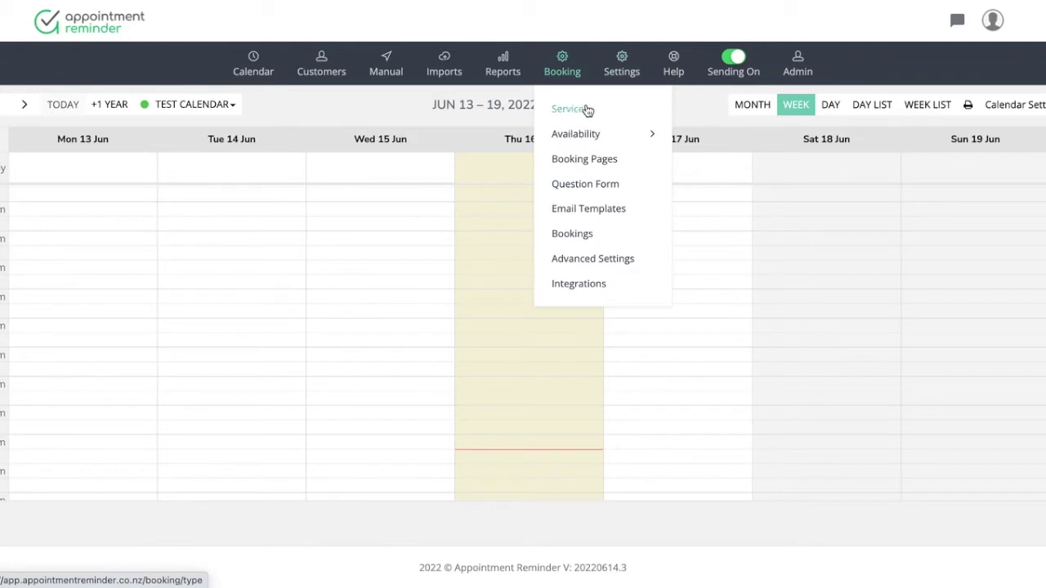
pyautogui.moveTo(580, 134)
pyautogui.click(574, 115)
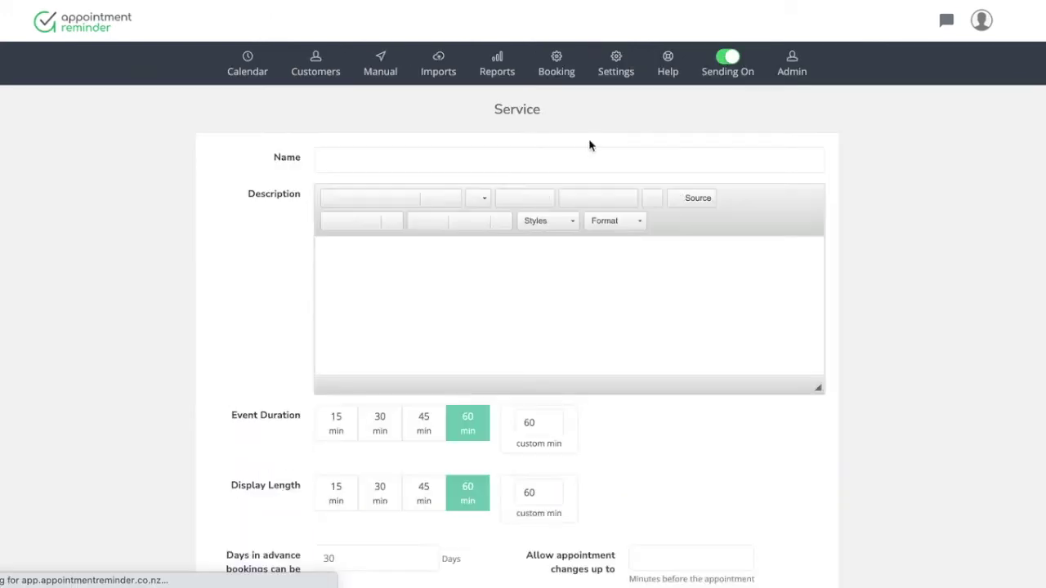
# Name the new service 'DEMO with LEE' and enter the description 'TEST TEST'
pyautogui.write('TEST')
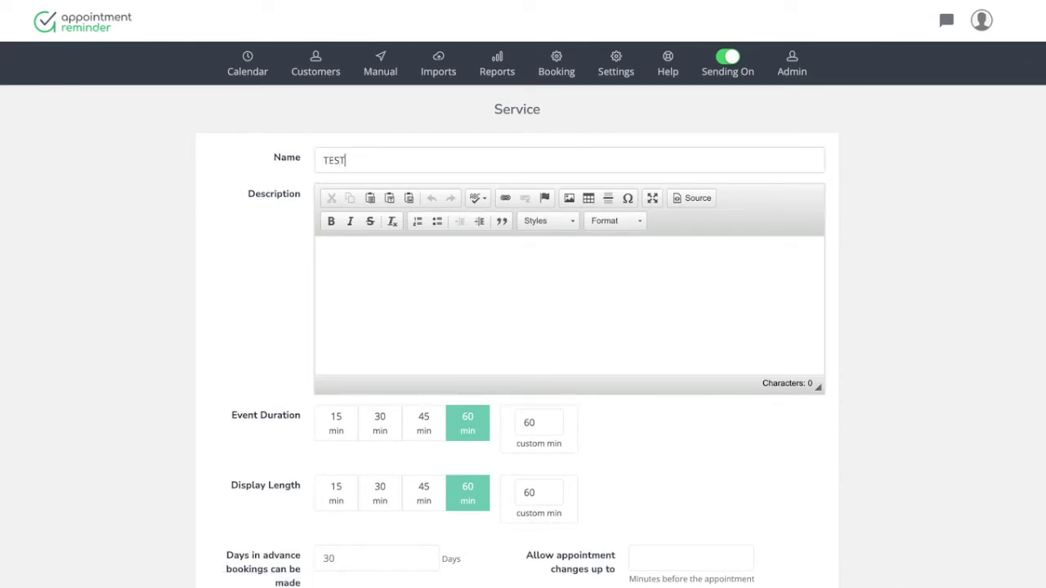
pyautogui.press('BackSpace')
pyautogui.press('BackSpace')
pyautogui.press('BackSpace')
pyautogui.press('BackSpace')
pyautogui.write('DEMO with LEE')
pyautogui.click(614, 278)
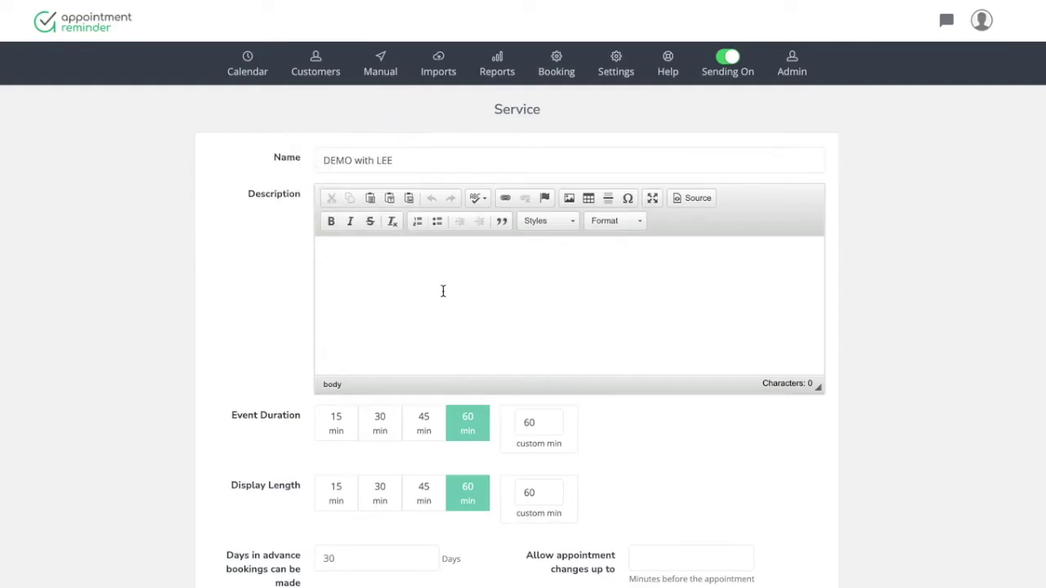
pyautogui.write('TEST TEST')
pyautogui.scroll(-3, 516, 278)
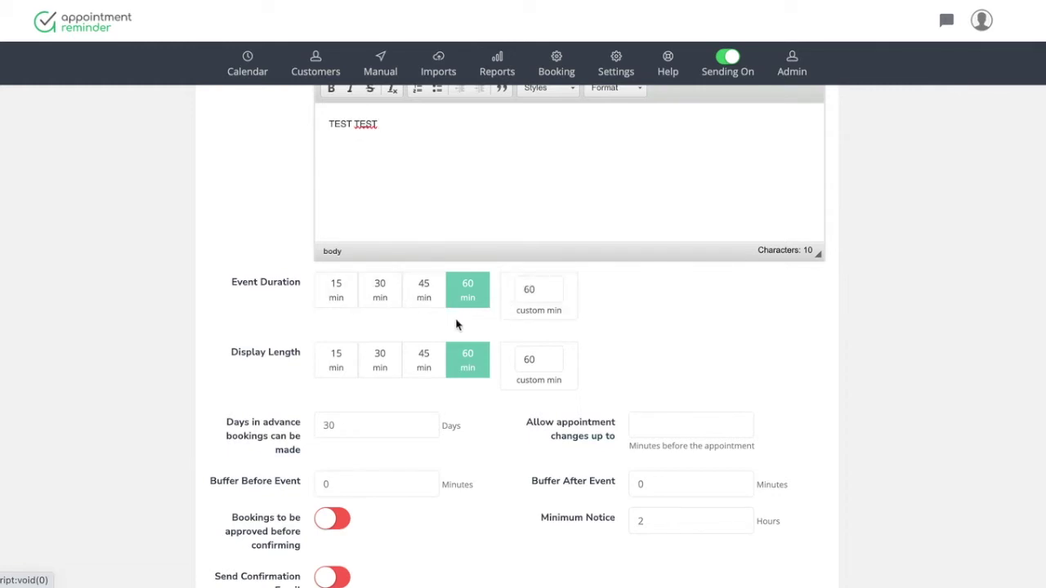
pyautogui.scroll(-1, 457, 326)
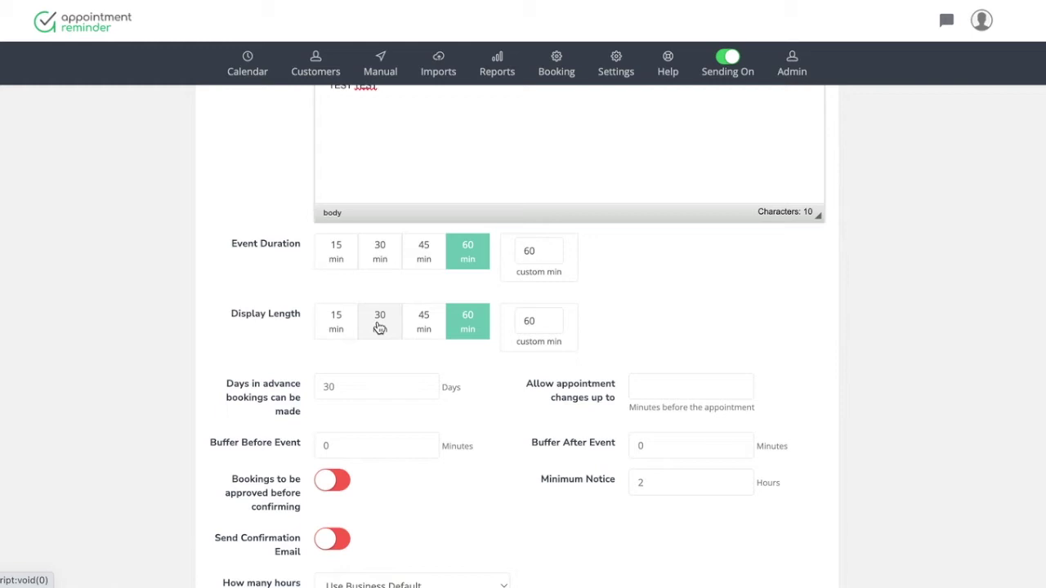
pyautogui.scroll(-1, 380, 327)
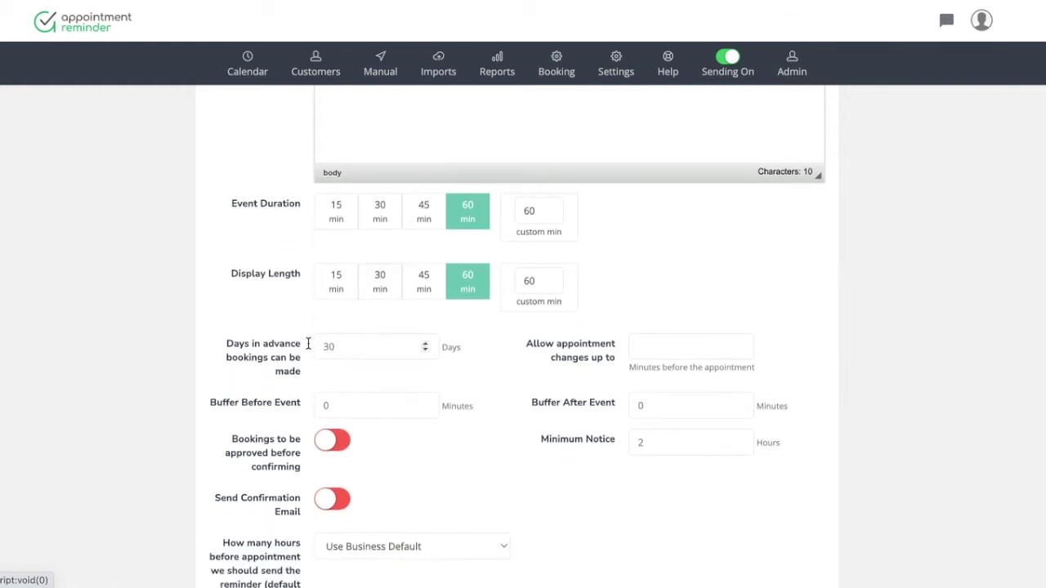
pyautogui.scroll(-1, 356, 367)
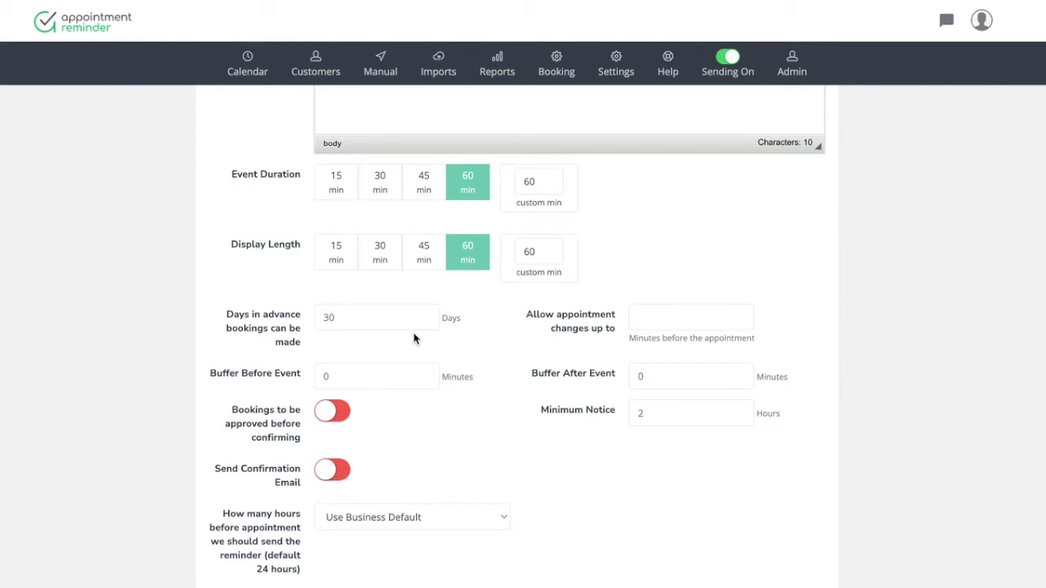
pyautogui.scroll(-1, 413, 339)
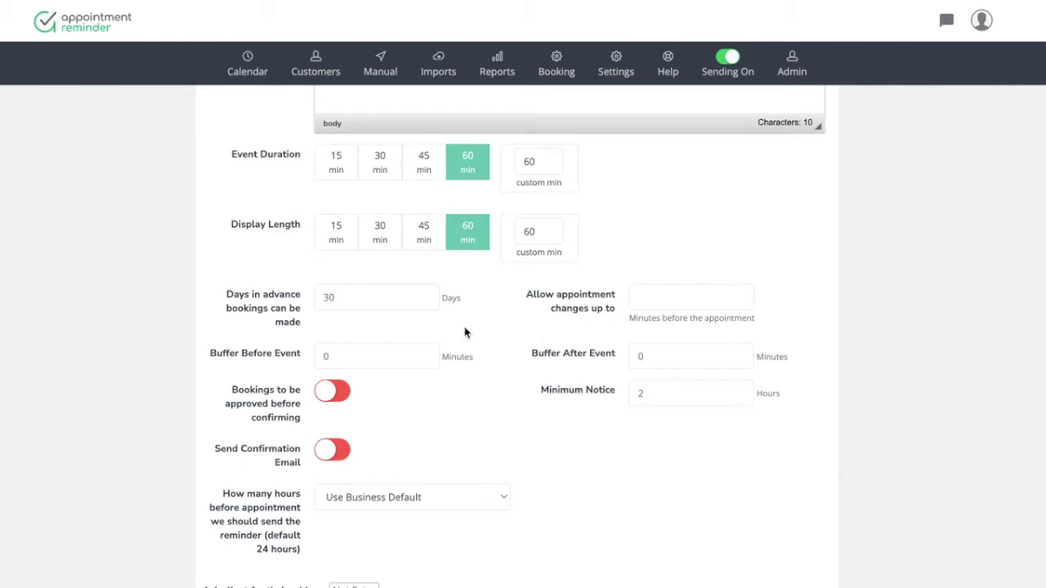
pyautogui.scroll(-2, 465, 331)
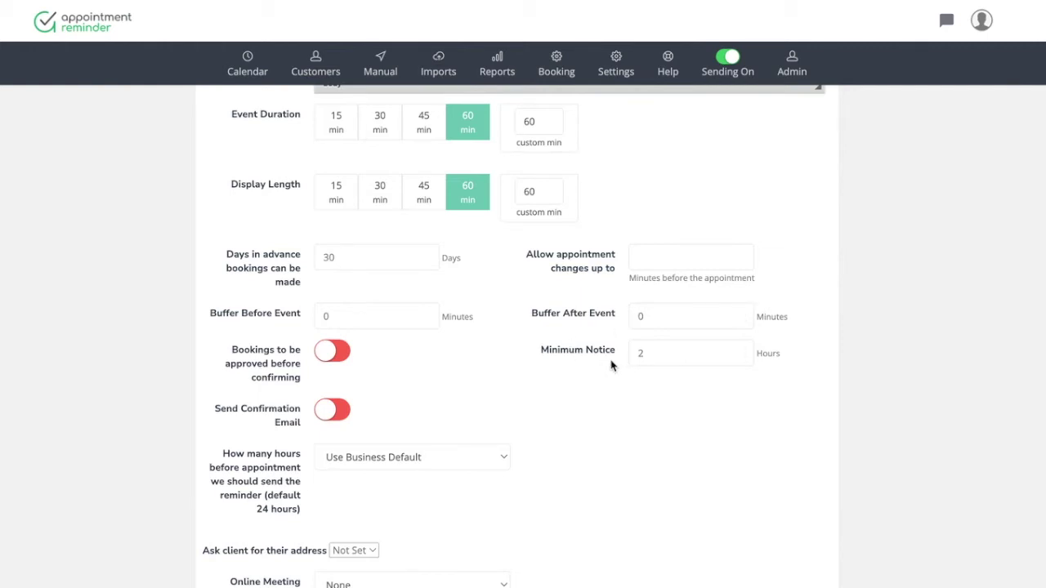
pyautogui.scroll(-1, 611, 365)
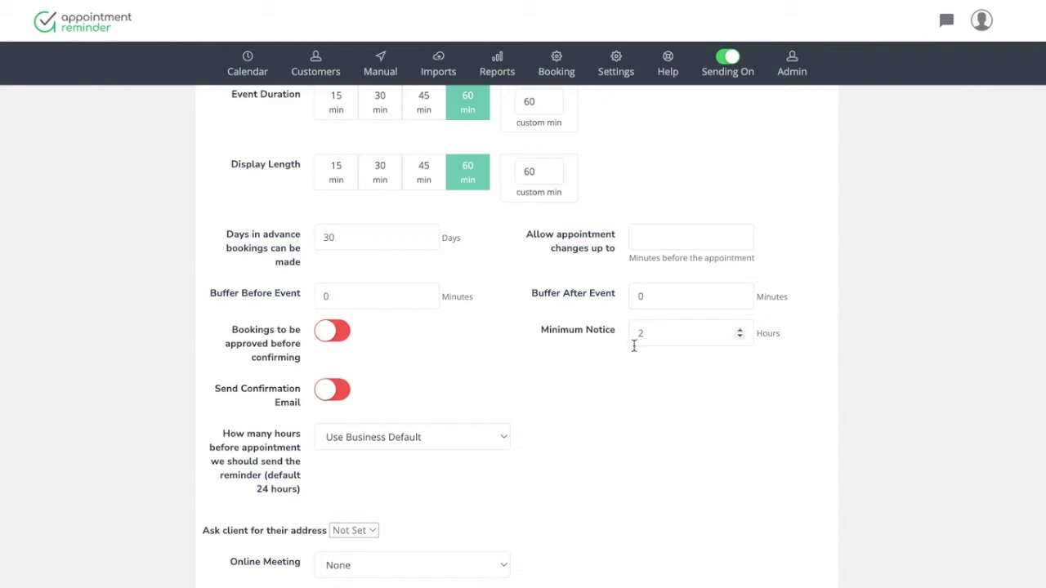
pyautogui.scroll(-3, 432, 396)
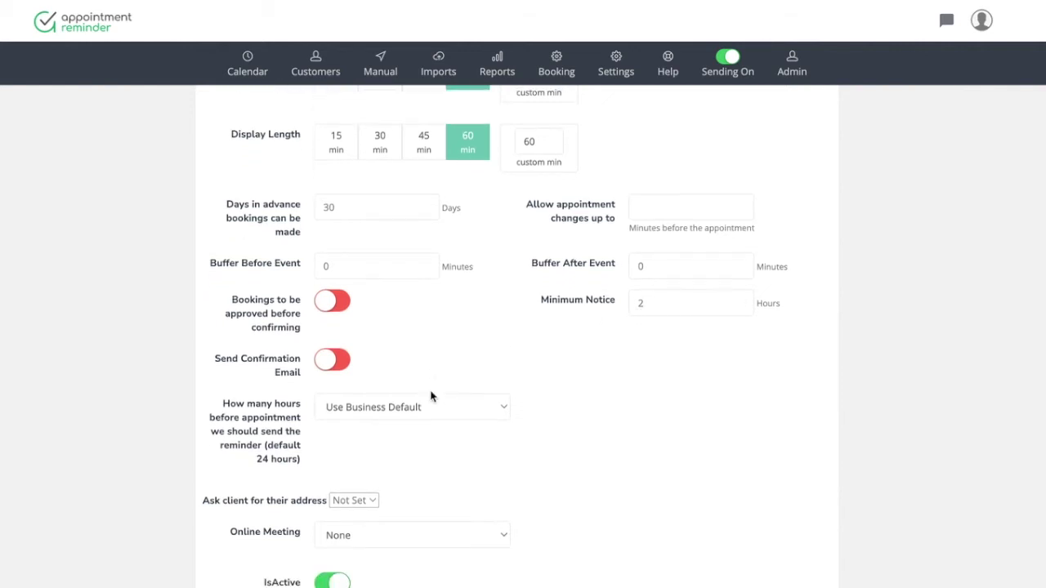
pyautogui.scroll(-2, 431, 396)
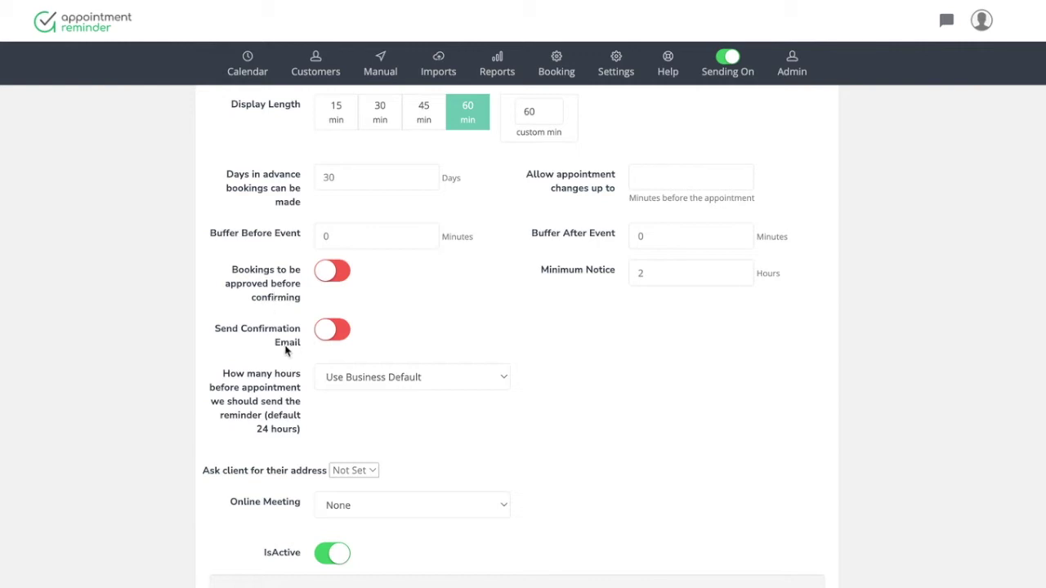
pyautogui.scroll(-1, 355, 411)
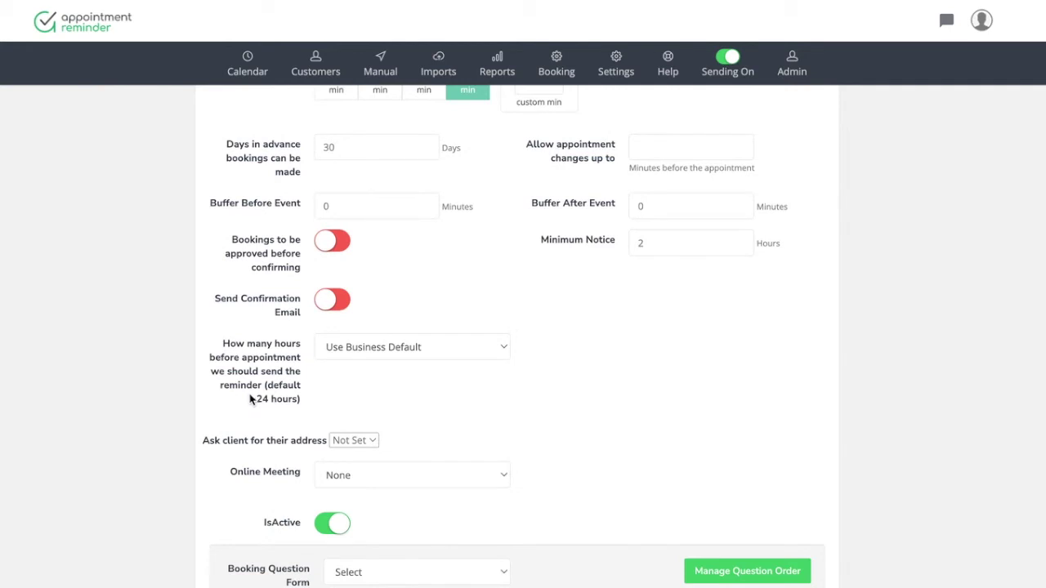
# Review the reminder timing options, leaving them at the business default
pyautogui.click(392, 349)
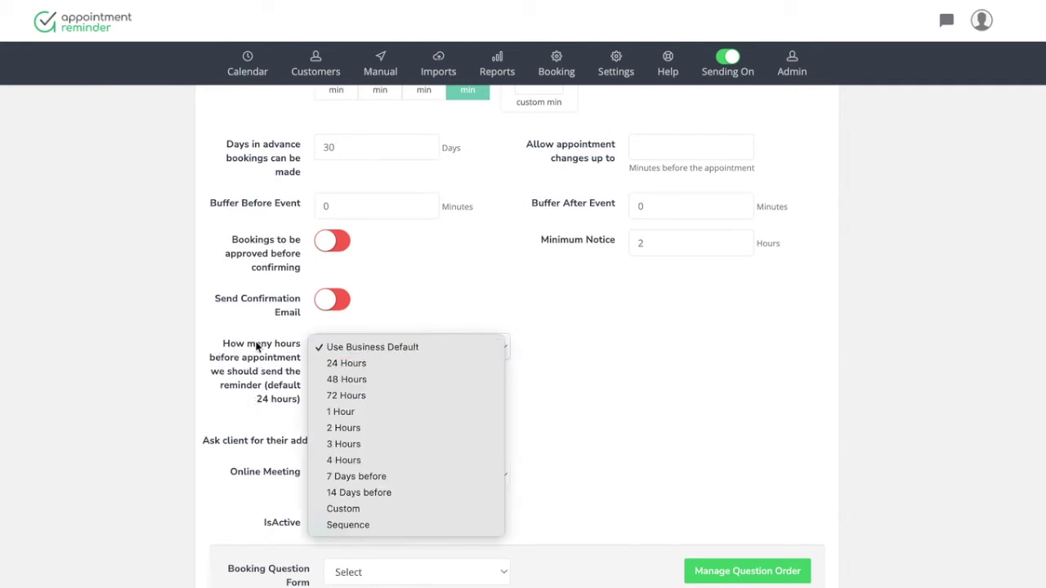
pyautogui.click(583, 382)
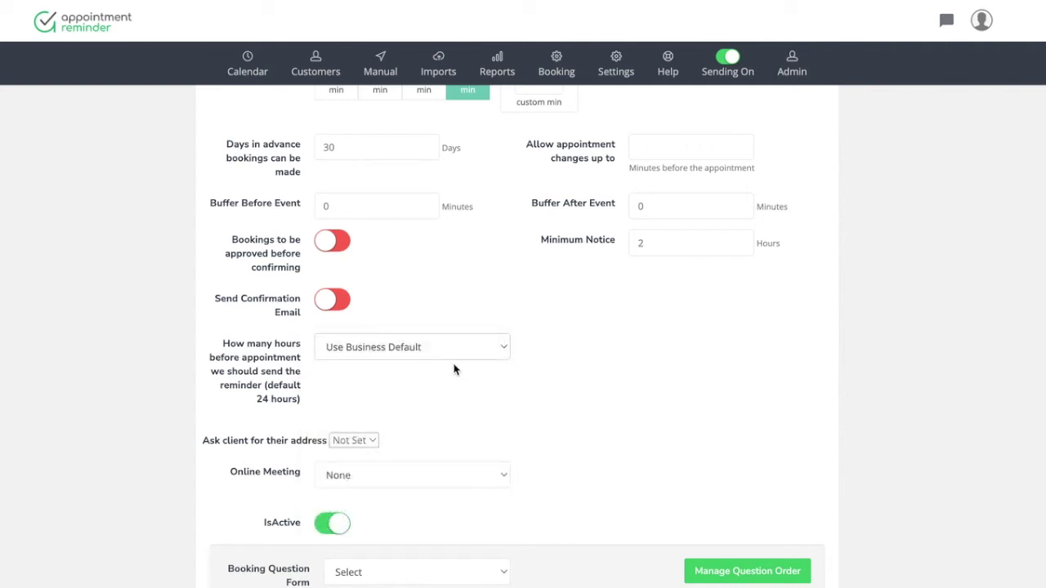
pyautogui.click(406, 353)
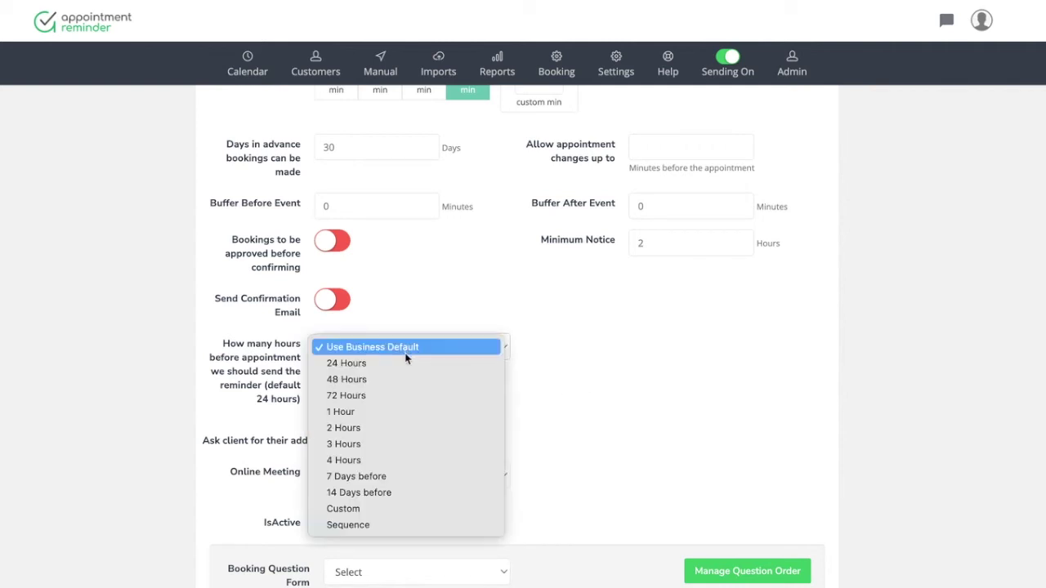
pyautogui.click(585, 405)
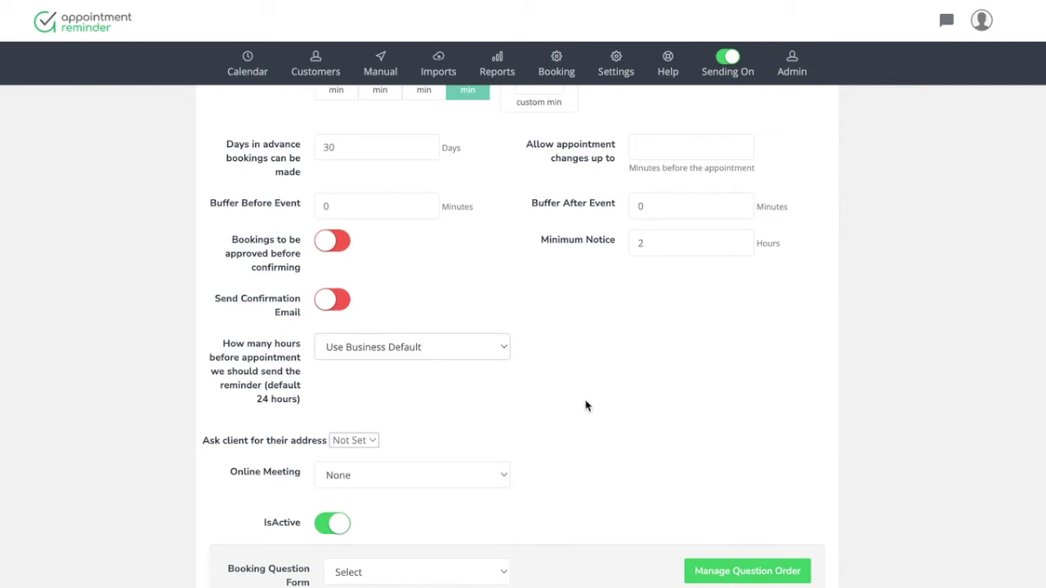
# Check the online meeting choices further down, keeping None selected
pyautogui.scroll(-1, 585, 405)
pyautogui.scroll(-1, 585, 405)
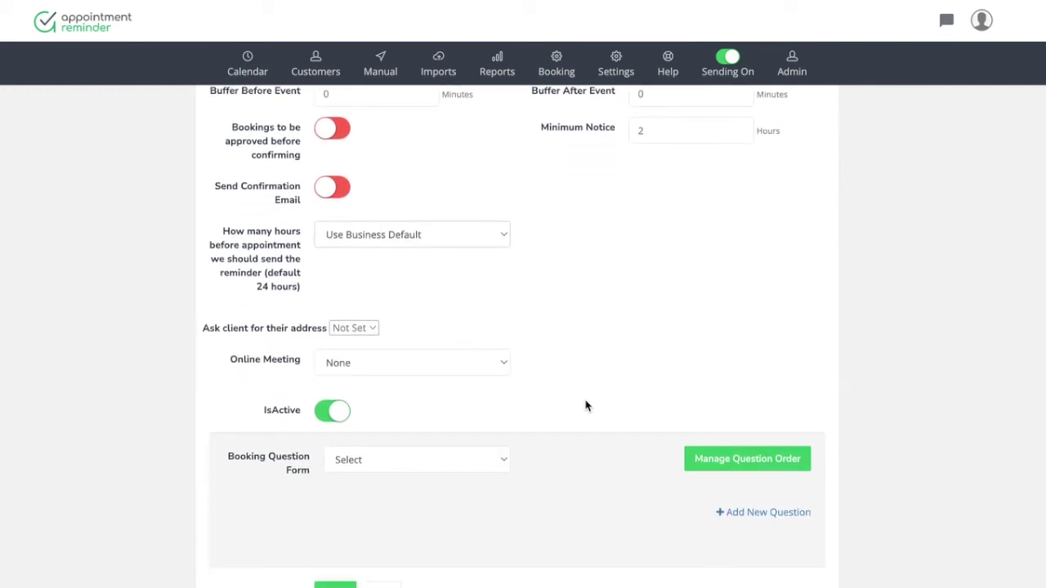
pyautogui.scroll(-1, 395, 404)
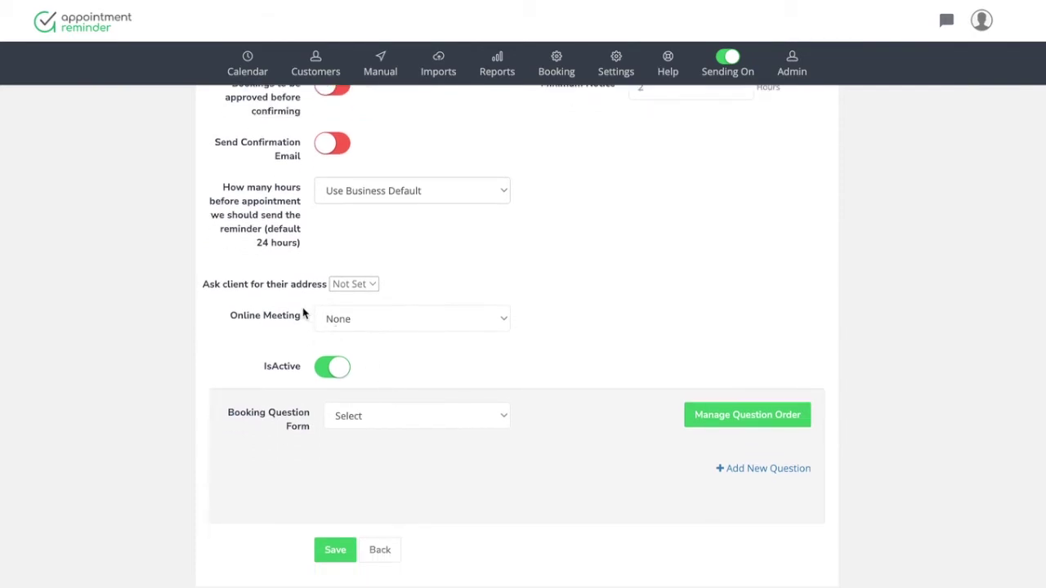
pyautogui.click(431, 318)
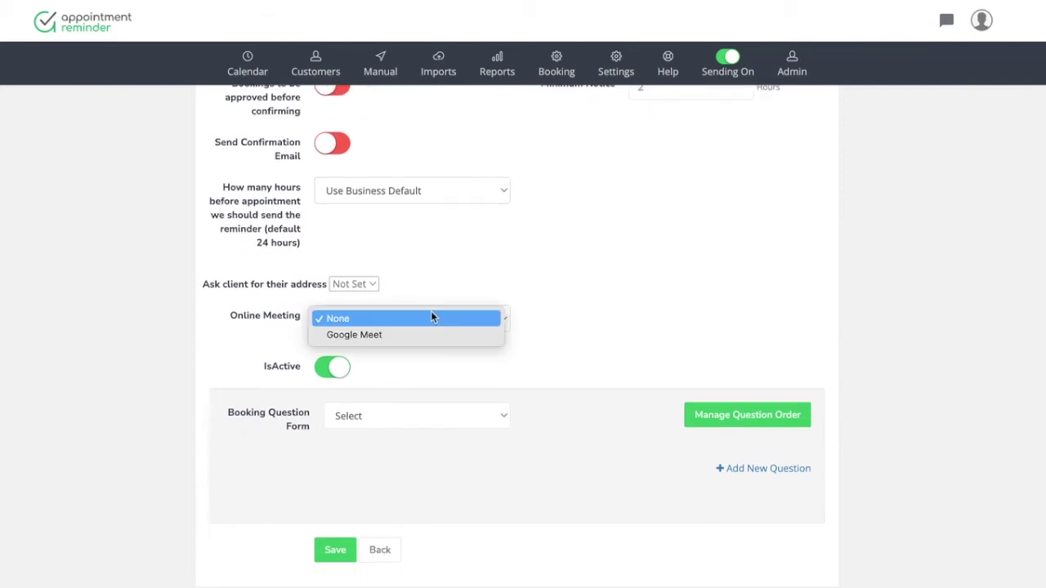
pyautogui.click(545, 333)
pyautogui.scroll(-1, 535, 479)
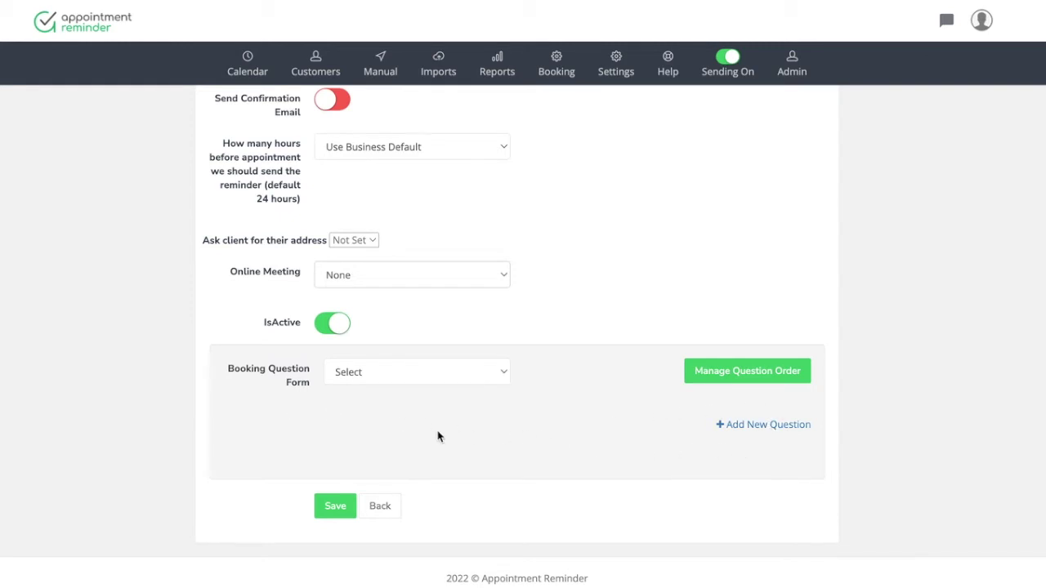
pyautogui.scroll(-1, 437, 437)
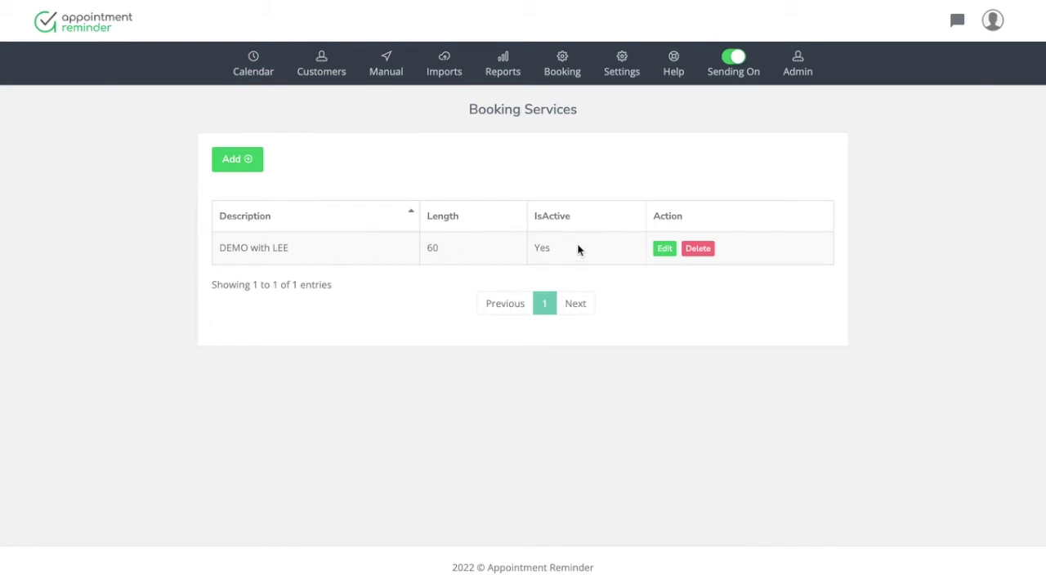
# Open the Booking Availability Setting page for TEST CALENDAR
pyautogui.click(621, 82)
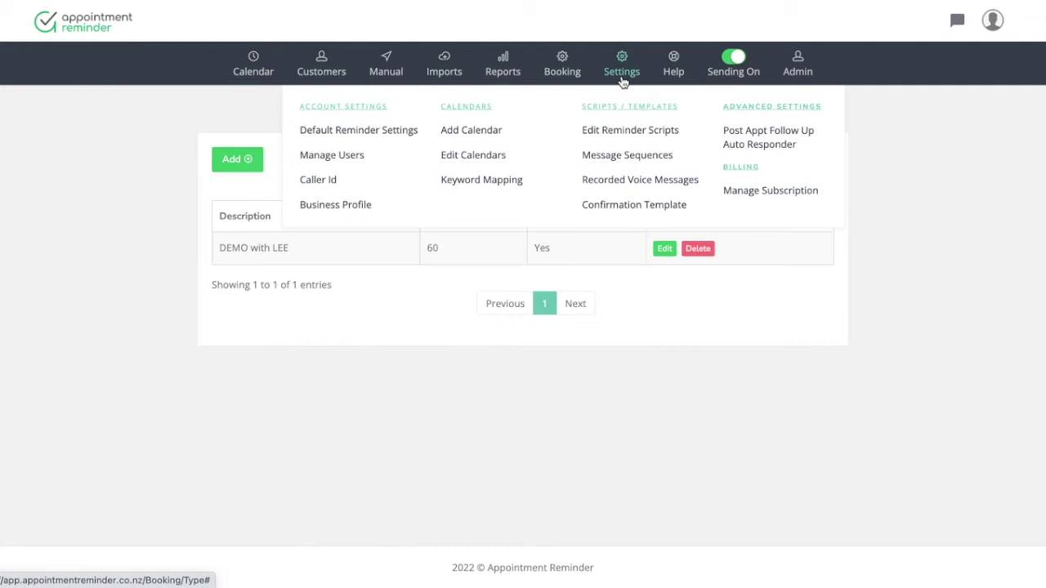
pyautogui.click(572, 71)
pyautogui.moveTo(588, 133)
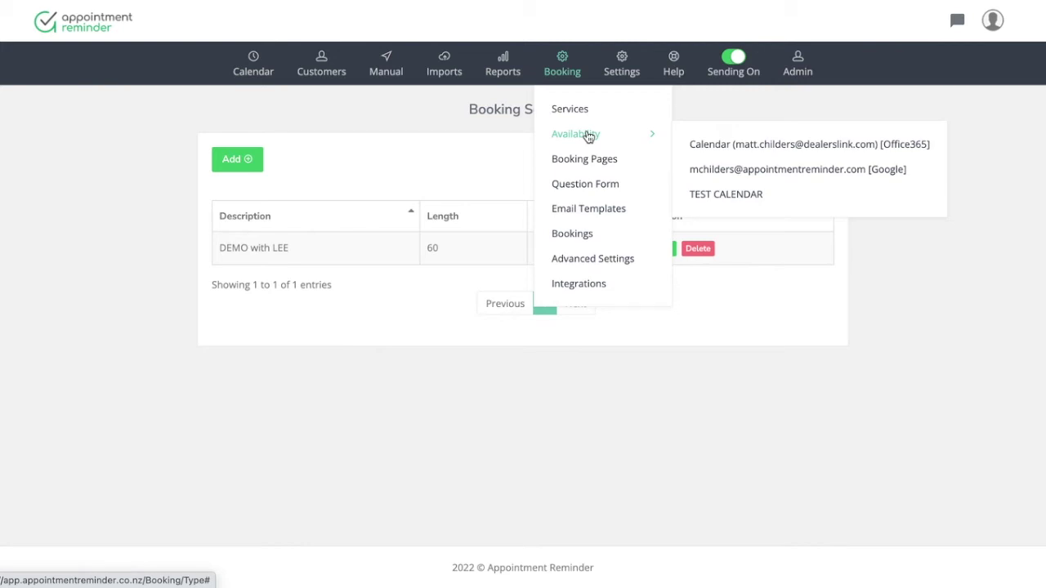
pyautogui.click(716, 196)
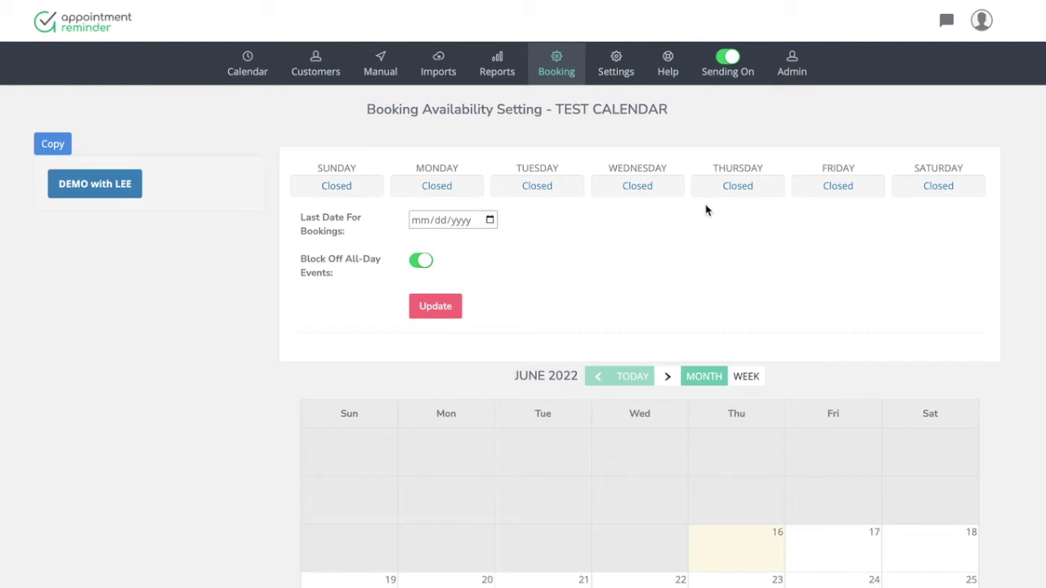
# Set Wednesday's availability to 10:00 AM – 2:00 PM and save it
pyautogui.click(642, 193)
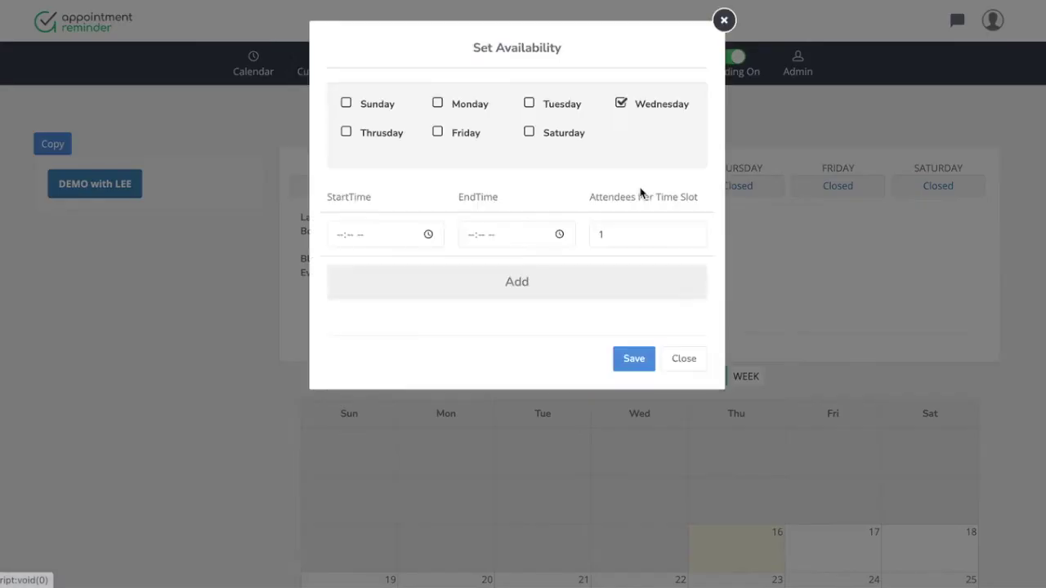
pyautogui.click(339, 235)
pyautogui.write('10:-- --')
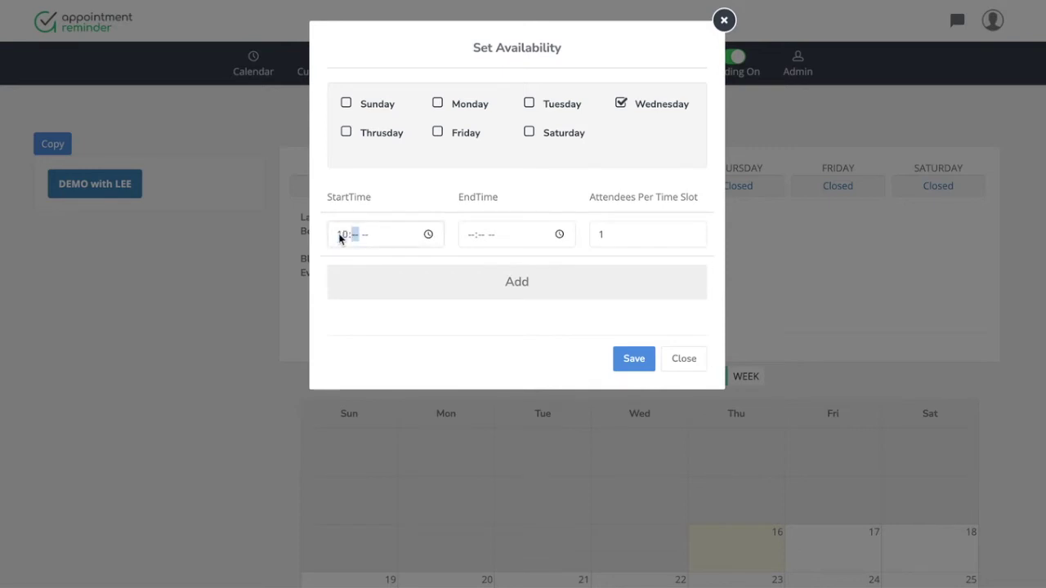
pyautogui.press('Tab')
pyautogui.write('00a')
pyautogui.press('Tab')
pyautogui.press('Tab')
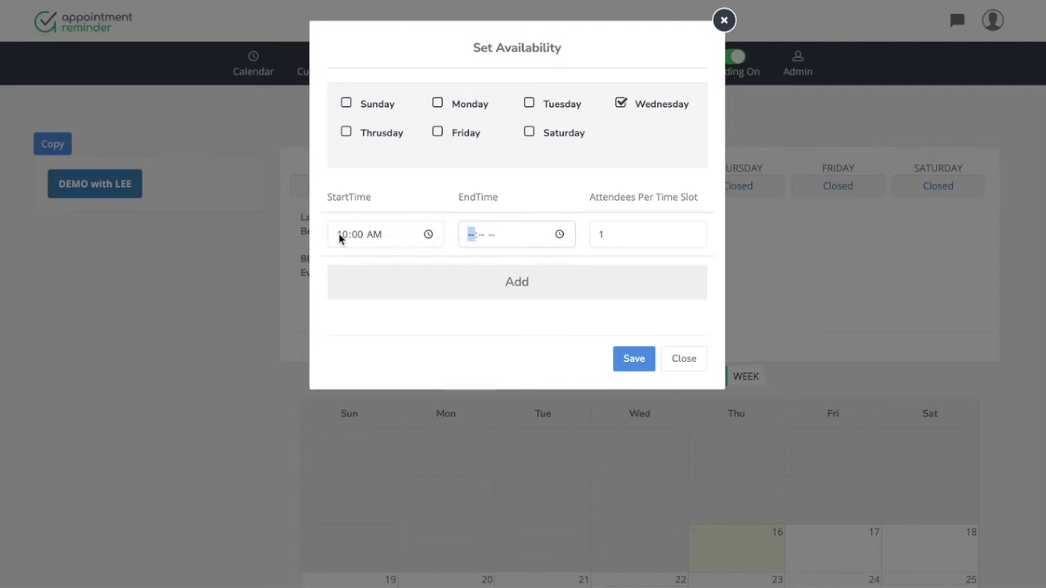
pyautogui.write('02:00p')
pyautogui.press('Tab')
pyautogui.press('Tab')
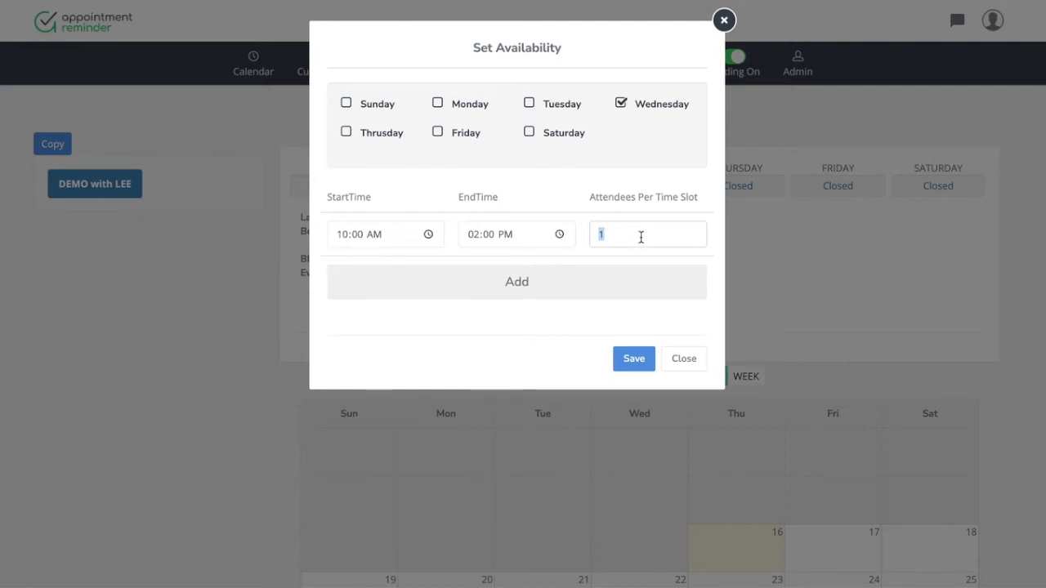
pyautogui.click(634, 359)
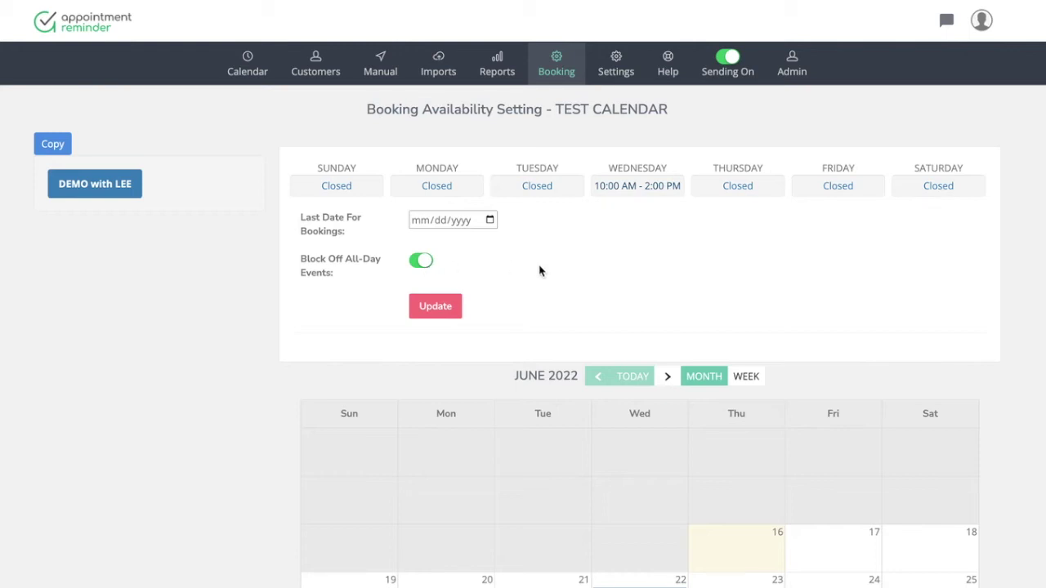
# Start a new booking page from the Booking Pages list
pyautogui.click(551, 72)
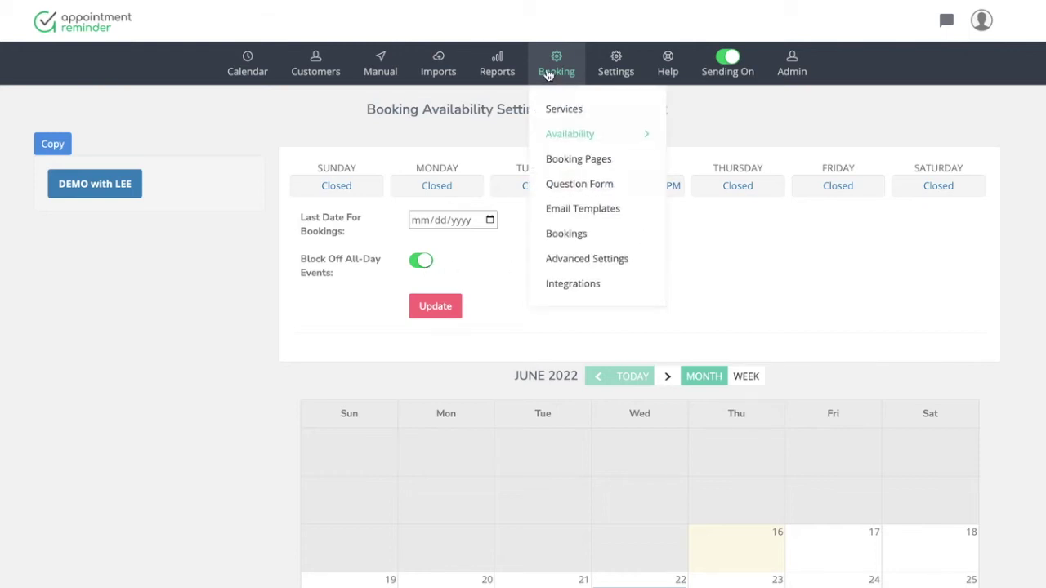
pyautogui.click(576, 165)
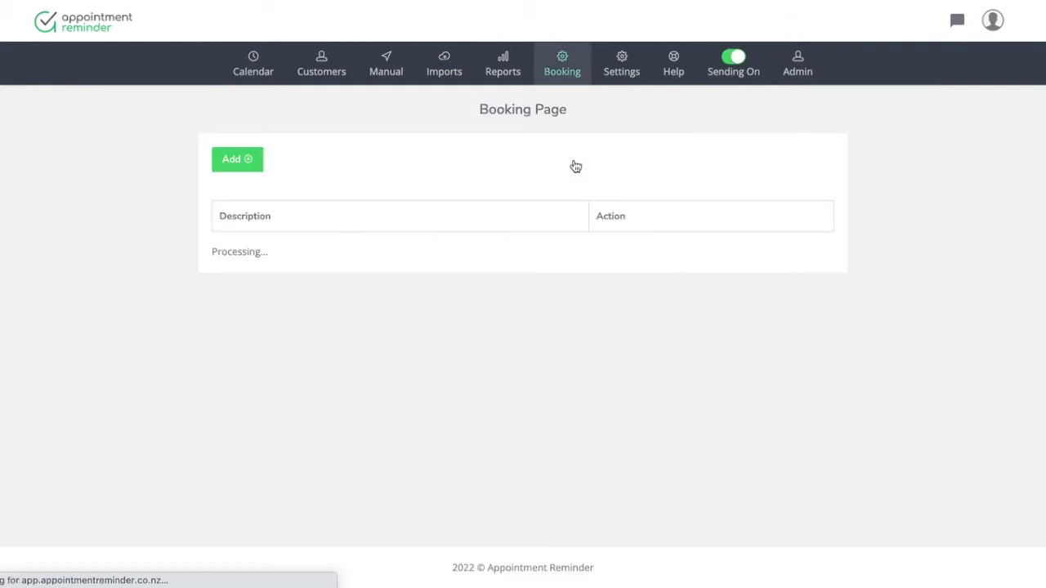
pyautogui.click(236, 161)
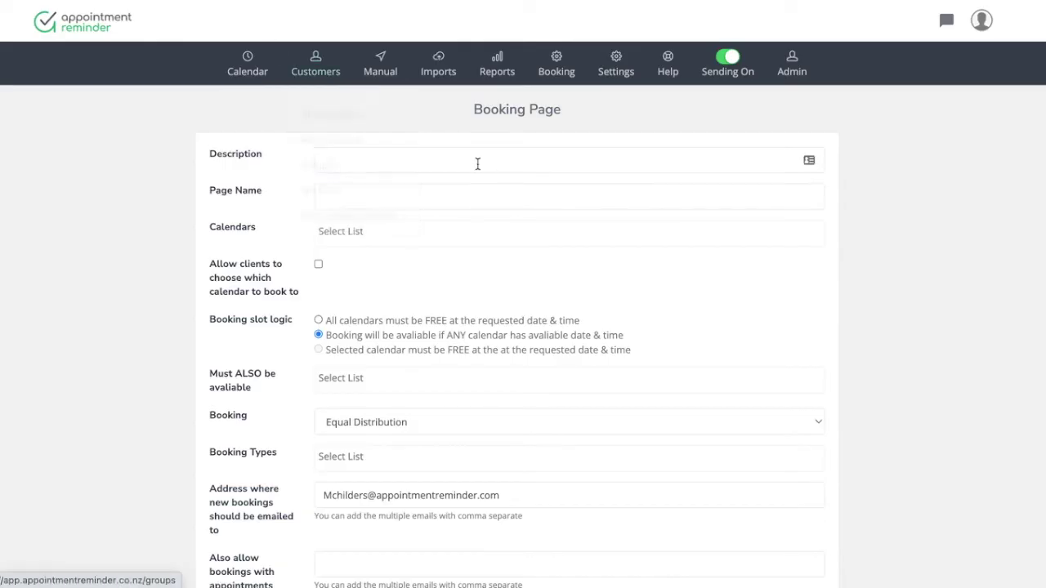
# Describe it as 'Appointment Reminder DEMO Booking', fill the page name, and link TEST CALENDAR
pyautogui.click(478, 162)
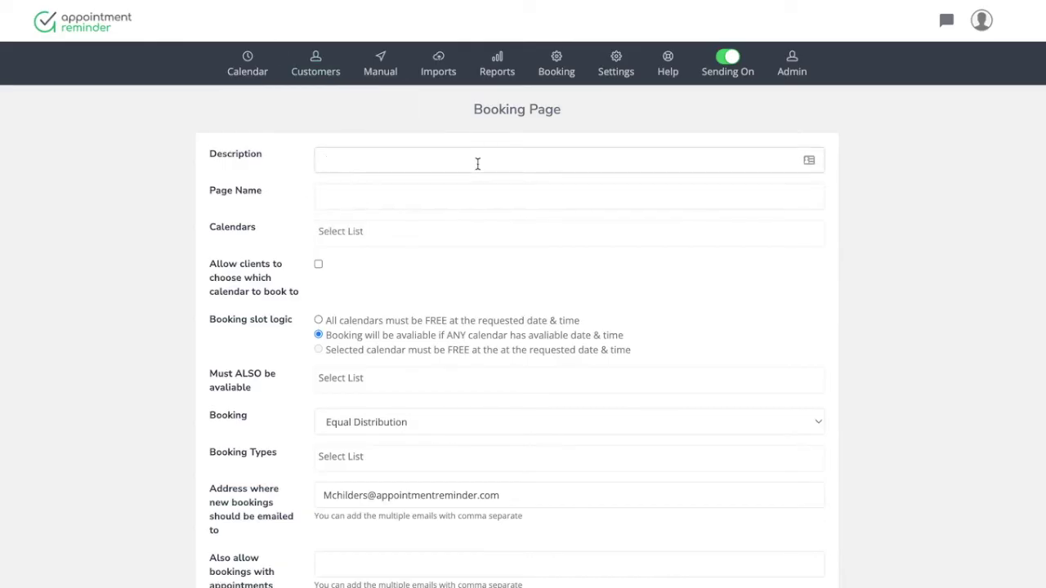
pyautogui.write('Appointment Reminder DEMO ')
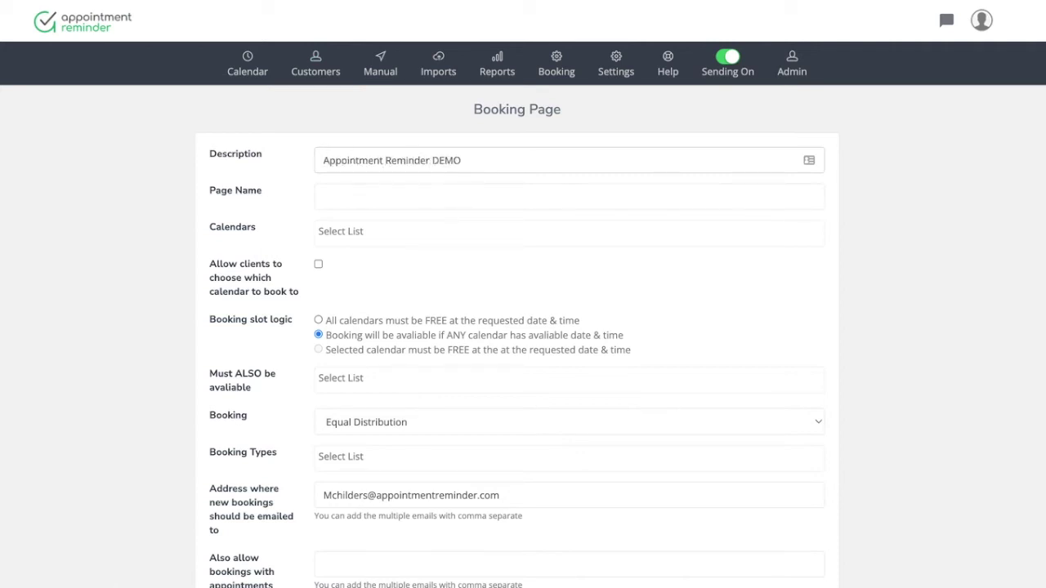
pyautogui.write('Booking')
pyautogui.click(396, 190)
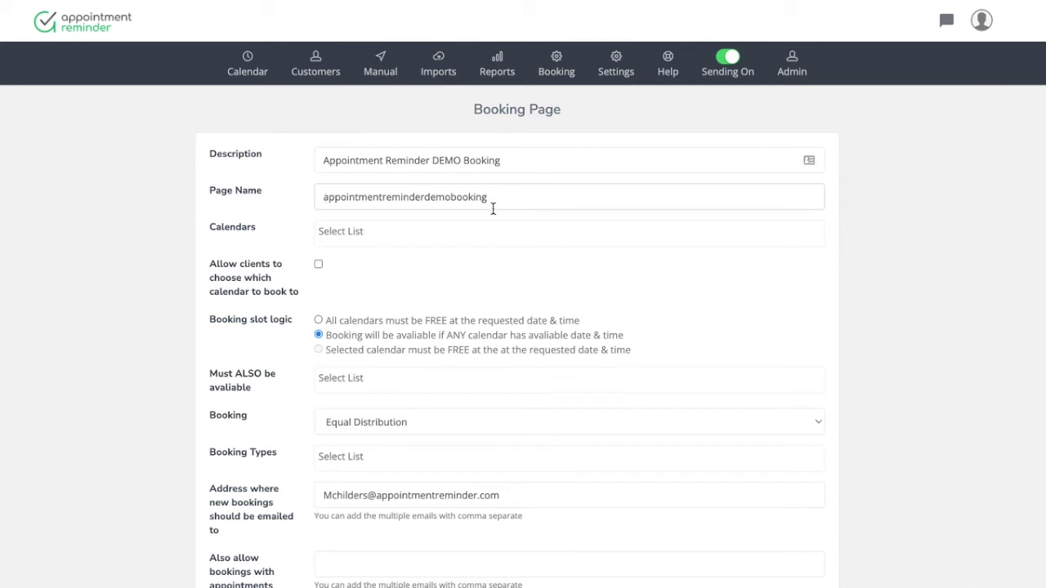
pyautogui.click(348, 232)
pyautogui.click(368, 327)
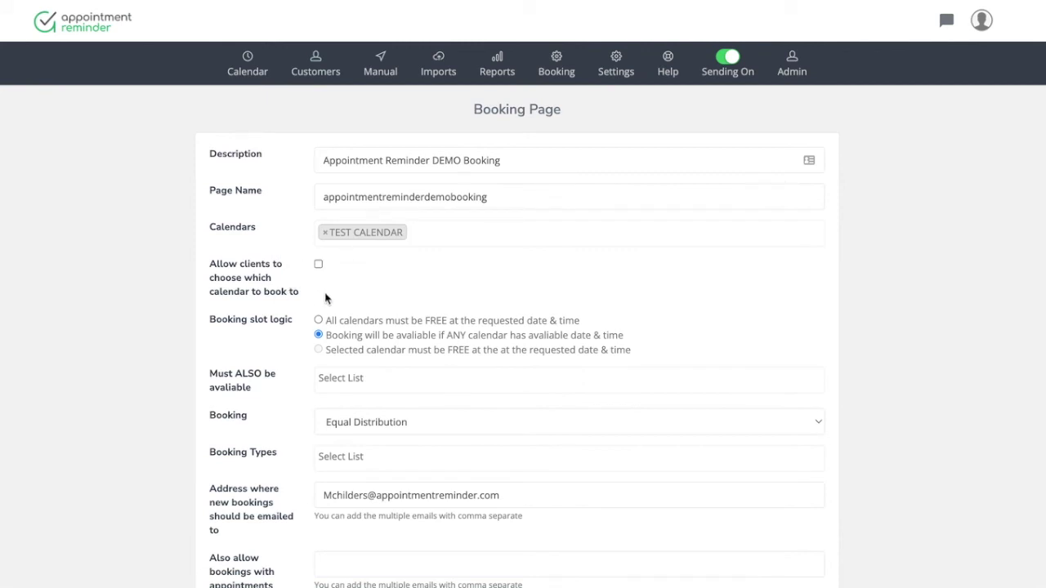
pyautogui.scroll(-1, 355, 378)
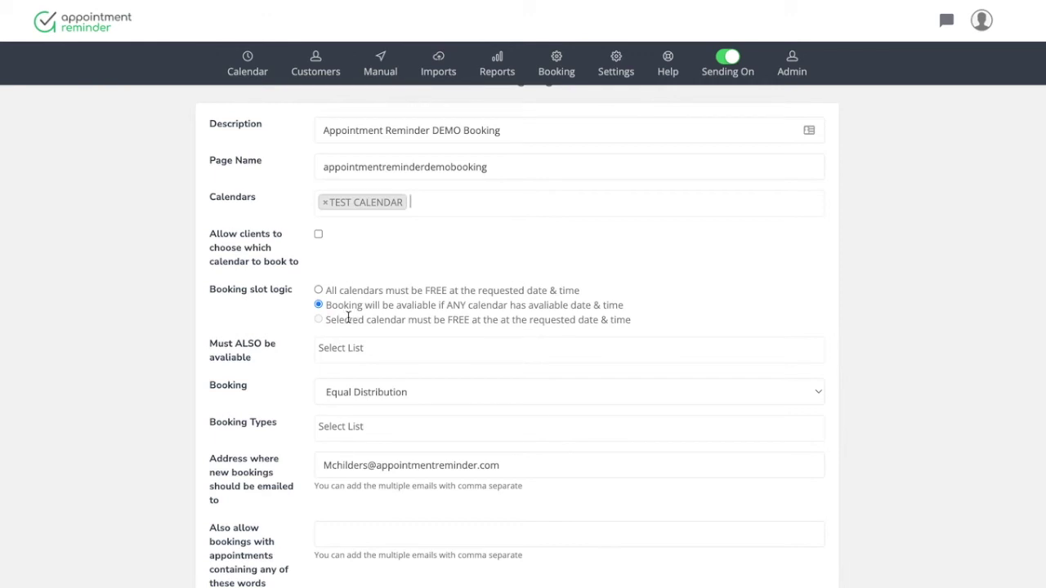
pyautogui.scroll(-1, 351, 397)
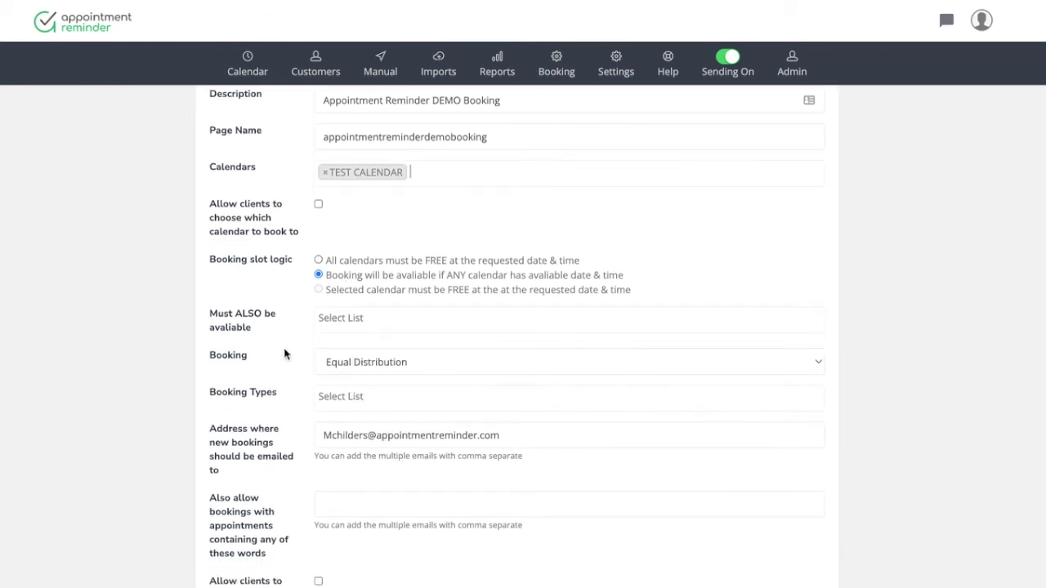
# Add DEMO with LEE as the page's booking type
pyautogui.scroll(-2, 285, 354)
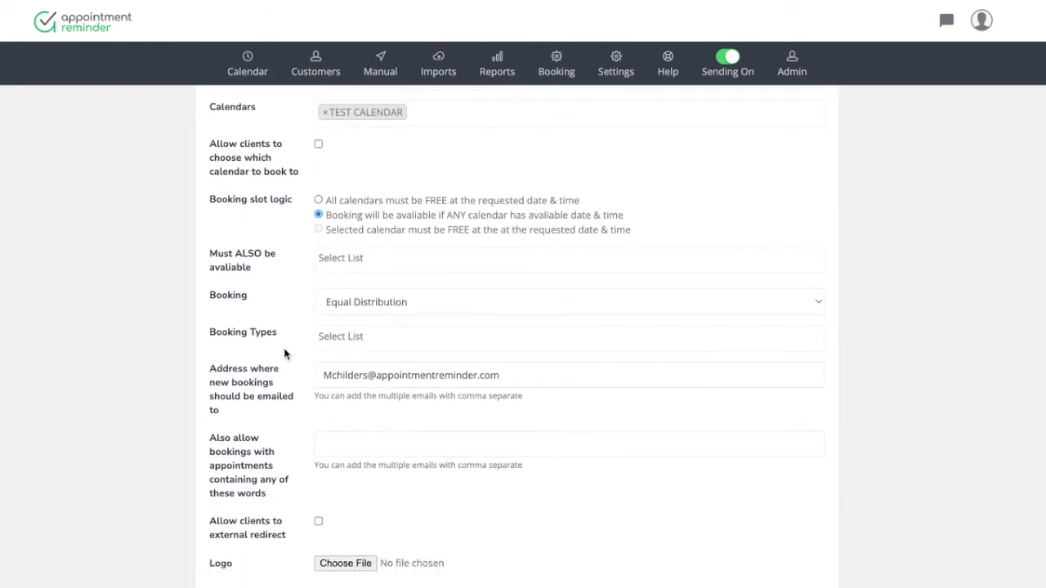
pyautogui.click(382, 337)
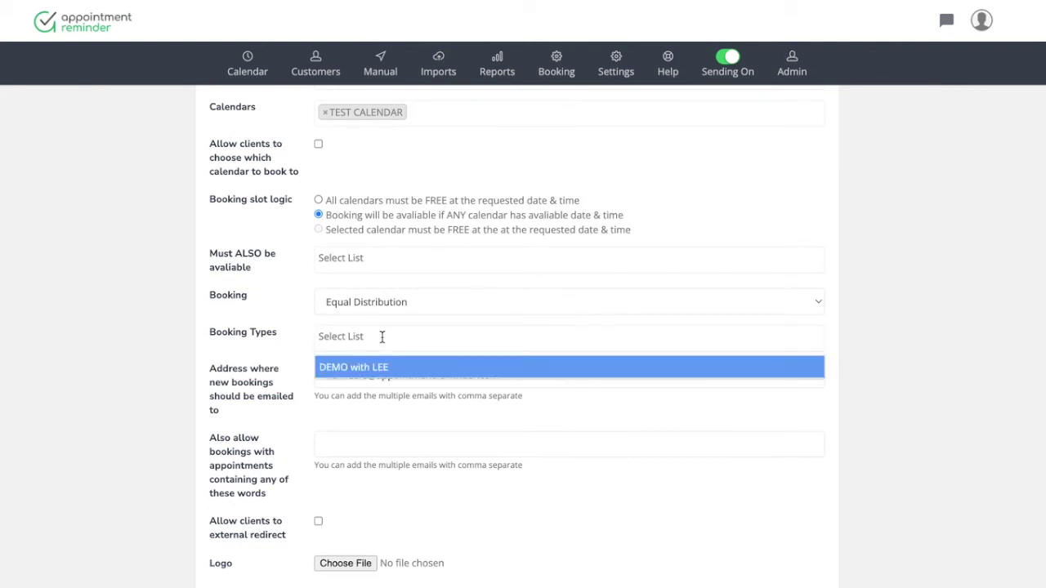
pyautogui.click(378, 367)
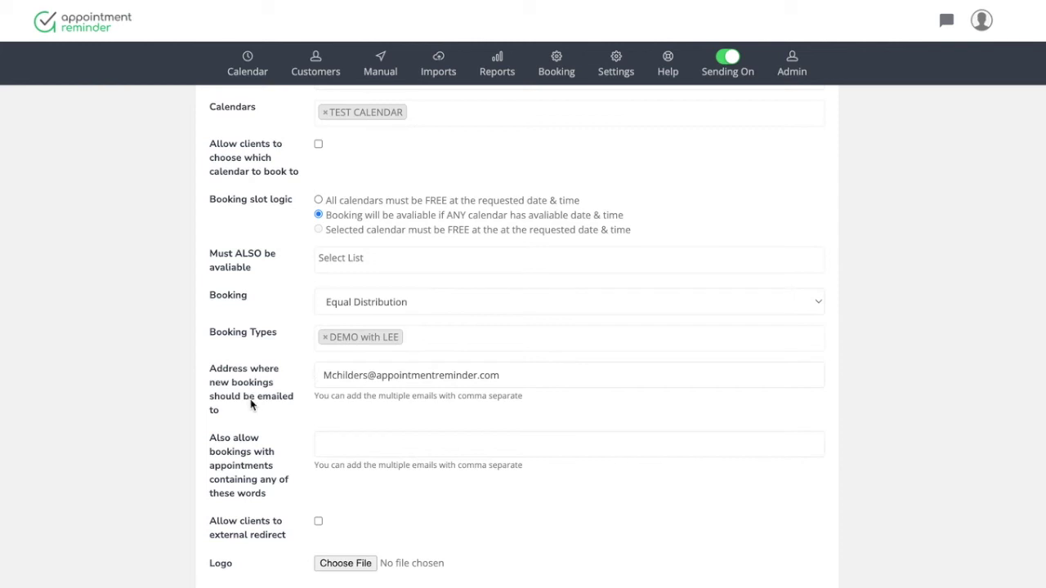
# Load rubi1.png from the Desktop as the page logo and save the booking page
pyautogui.scroll(-1, 476, 382)
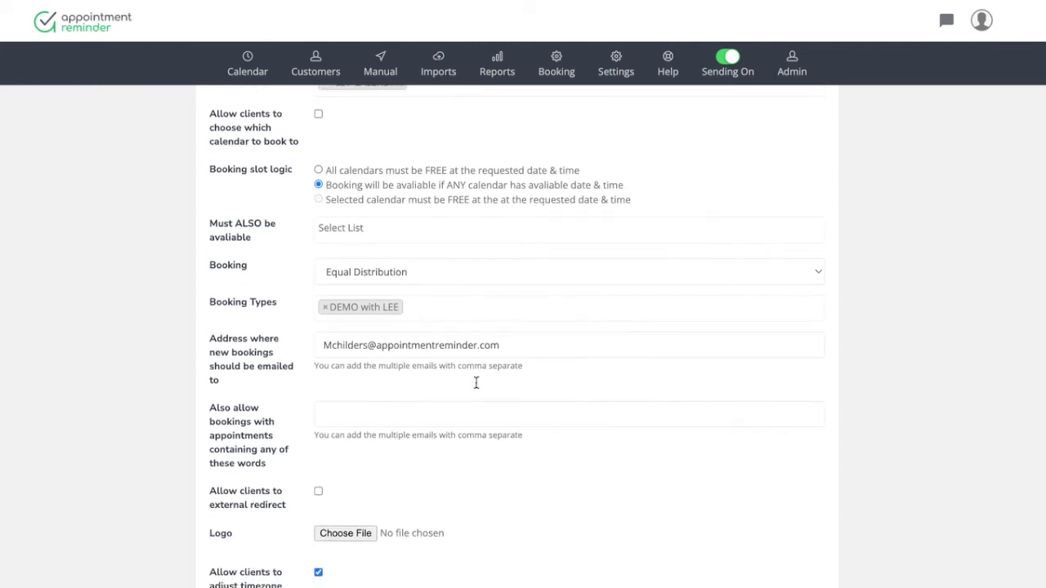
pyautogui.scroll(-3, 476, 383)
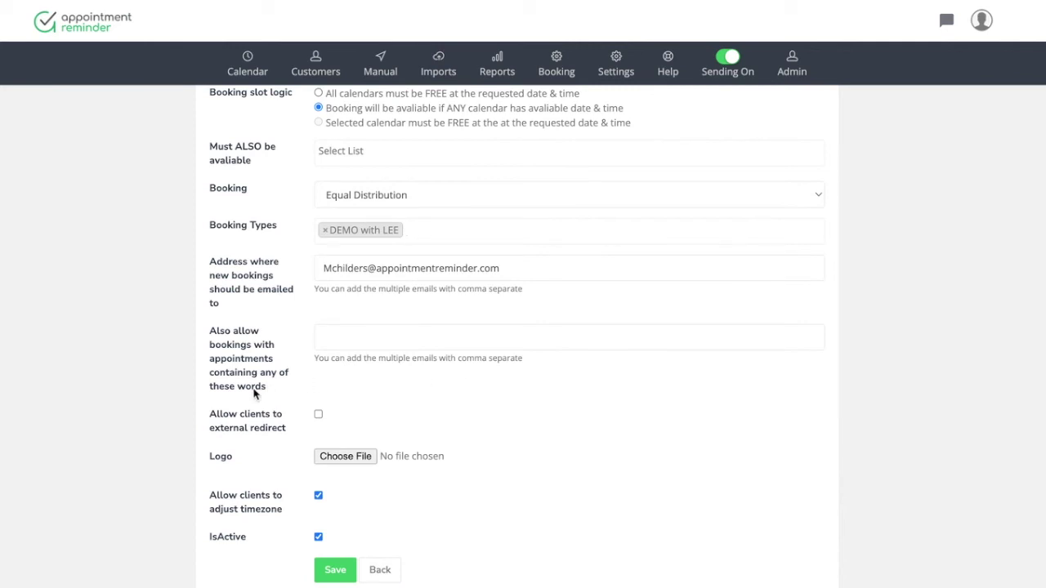
pyautogui.scroll(-2, 254, 394)
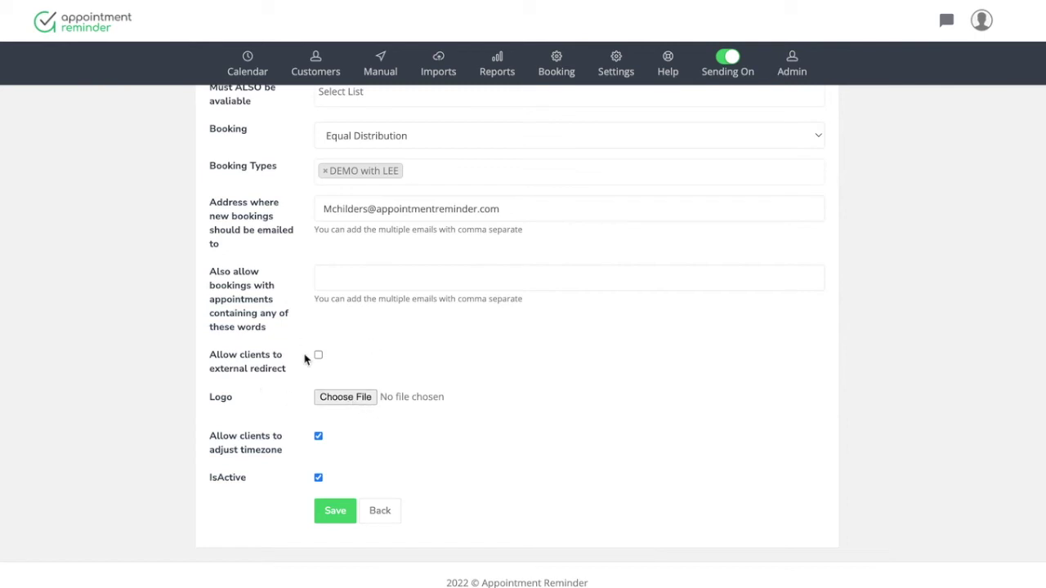
pyautogui.click(345, 398)
pyautogui.scroll(-10, 225, 239)
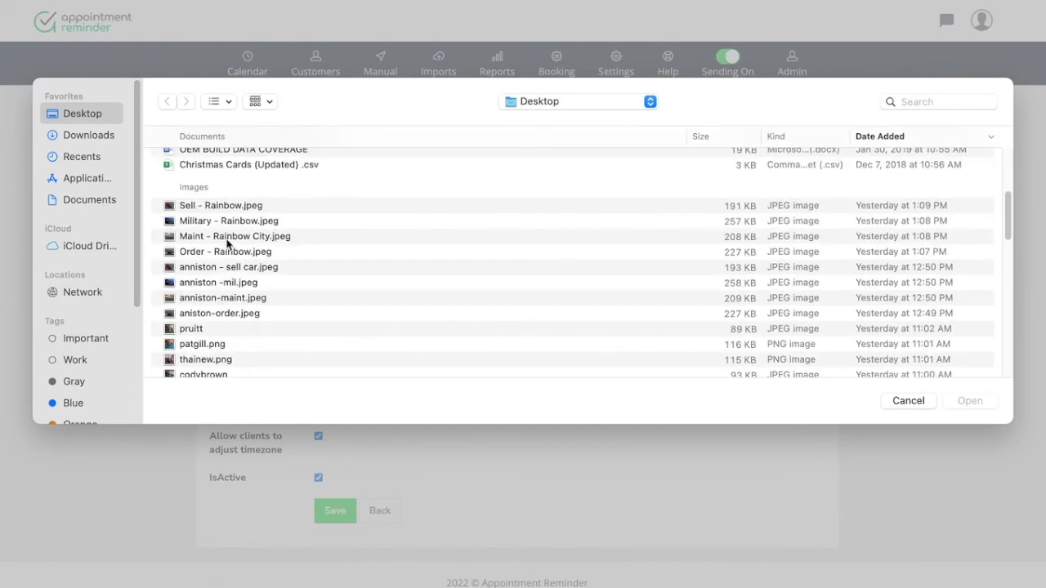
pyautogui.scroll(-5, 225, 245)
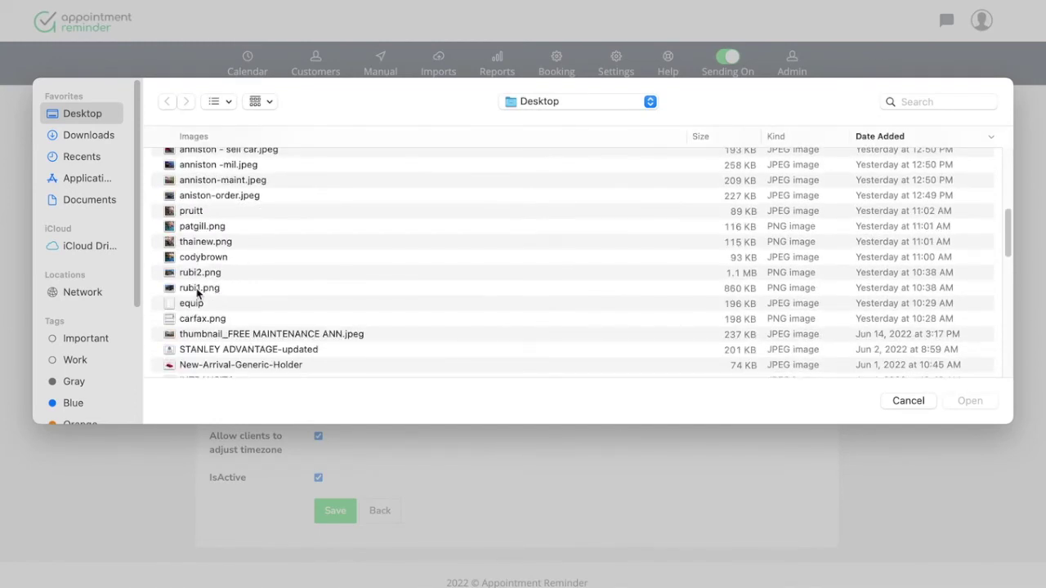
pyautogui.click(198, 290)
pyautogui.doubleClick(198, 288)
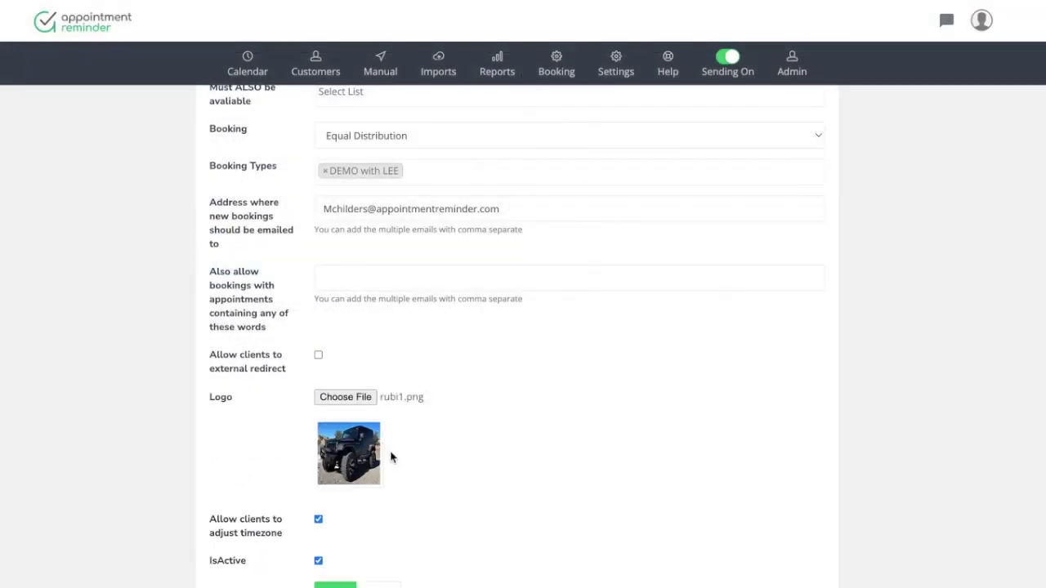
pyautogui.scroll(-2, 390, 457)
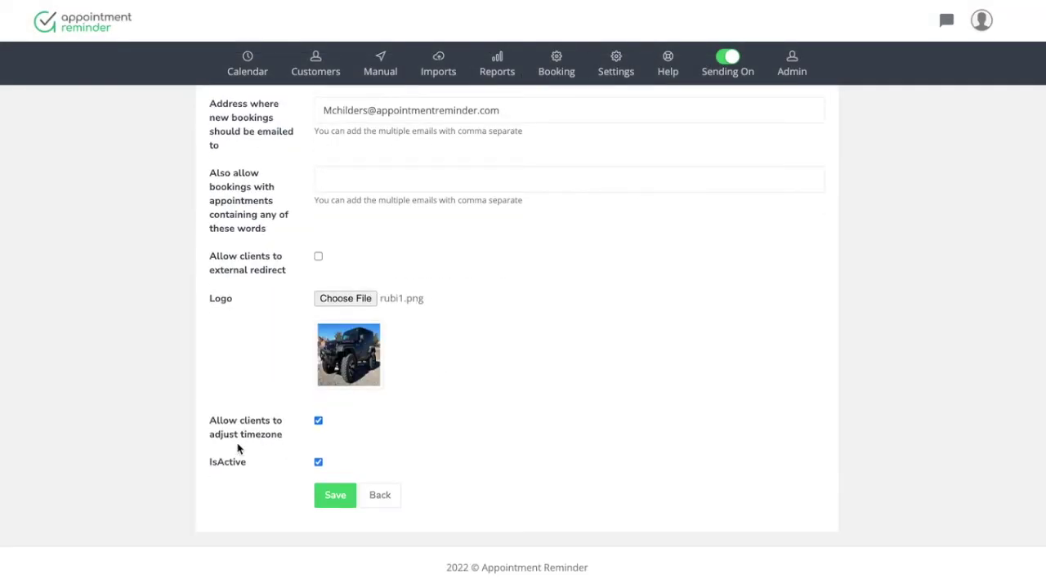
pyautogui.click(338, 498)
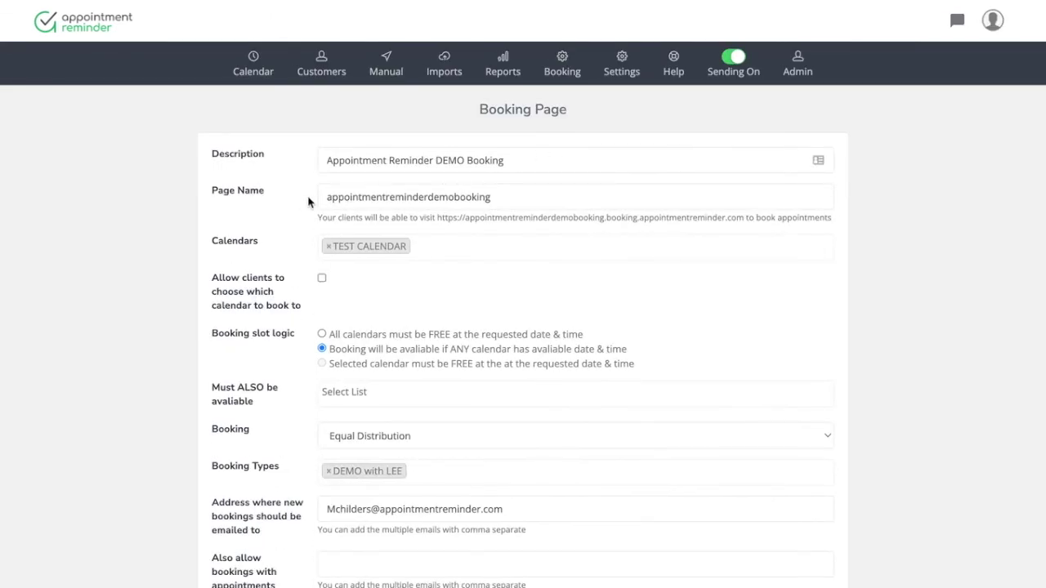
# Rename the page to 'apptdemo' so its URL updates, then save the booking page
pyautogui.moveTo(503, 200); pyautogui.dragTo(413, 196)
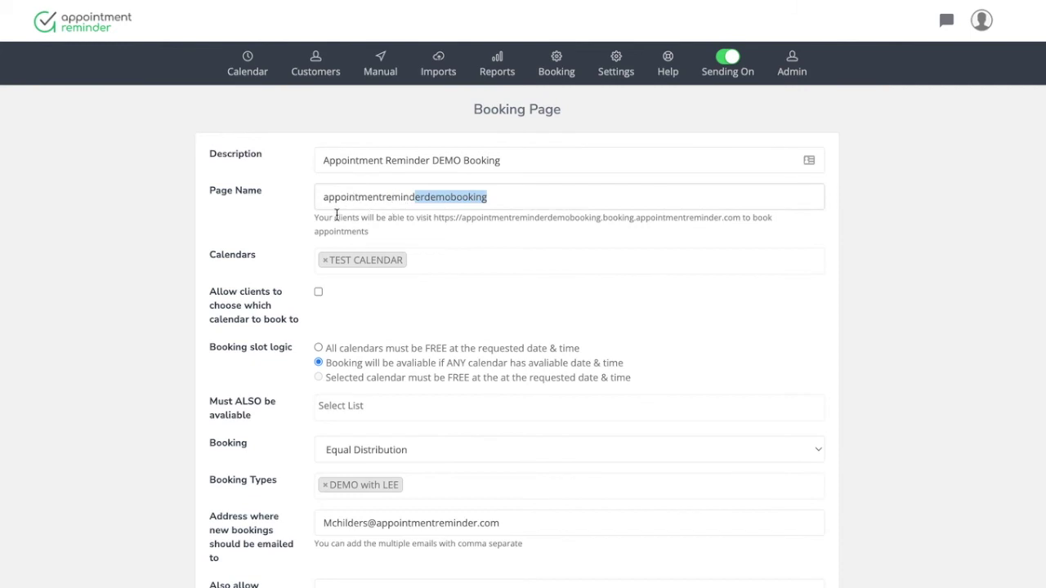
pyautogui.click(584, 236)
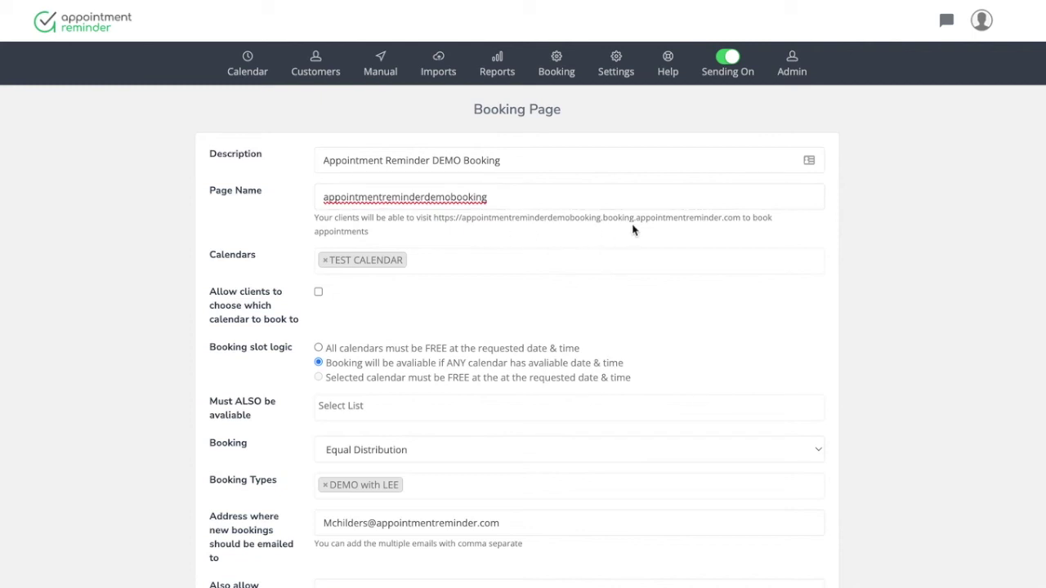
pyautogui.click(521, 197)
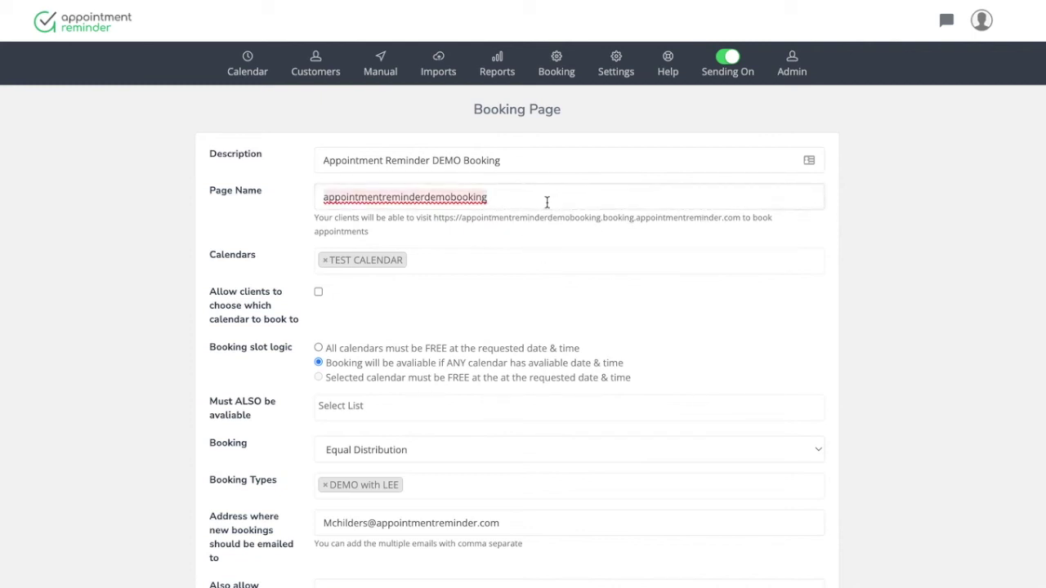
pyautogui.write('demo')
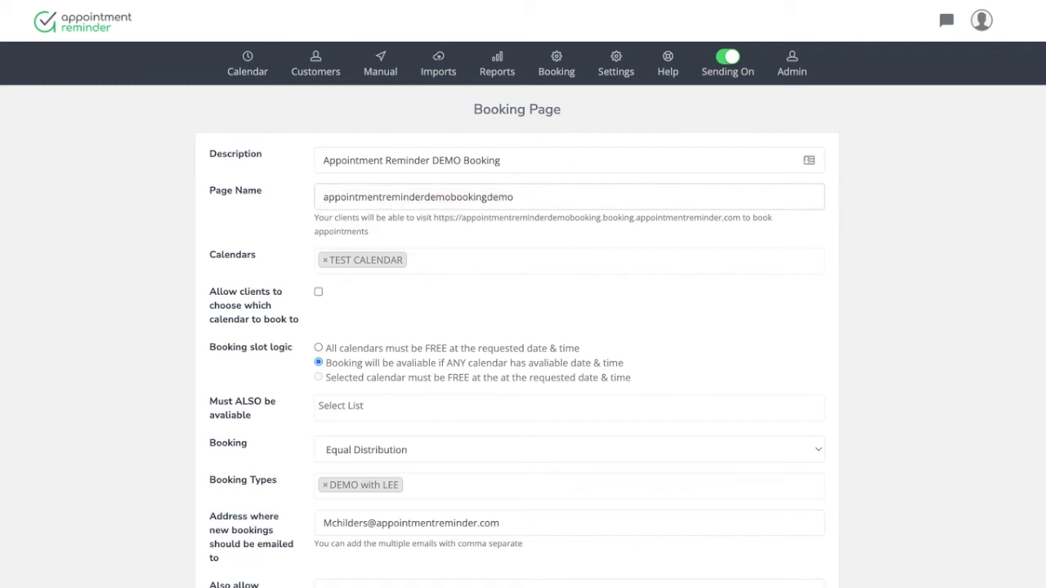
pyautogui.moveTo(598, 204); pyautogui.dragTo(113, 199)
pyautogui.write('apptdemo')
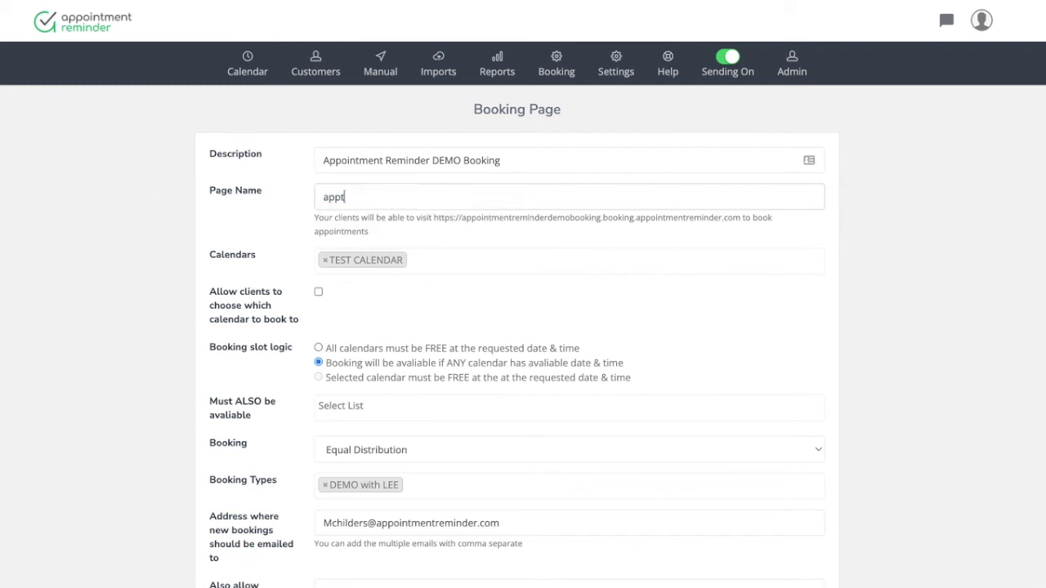
pyautogui.click(477, 230)
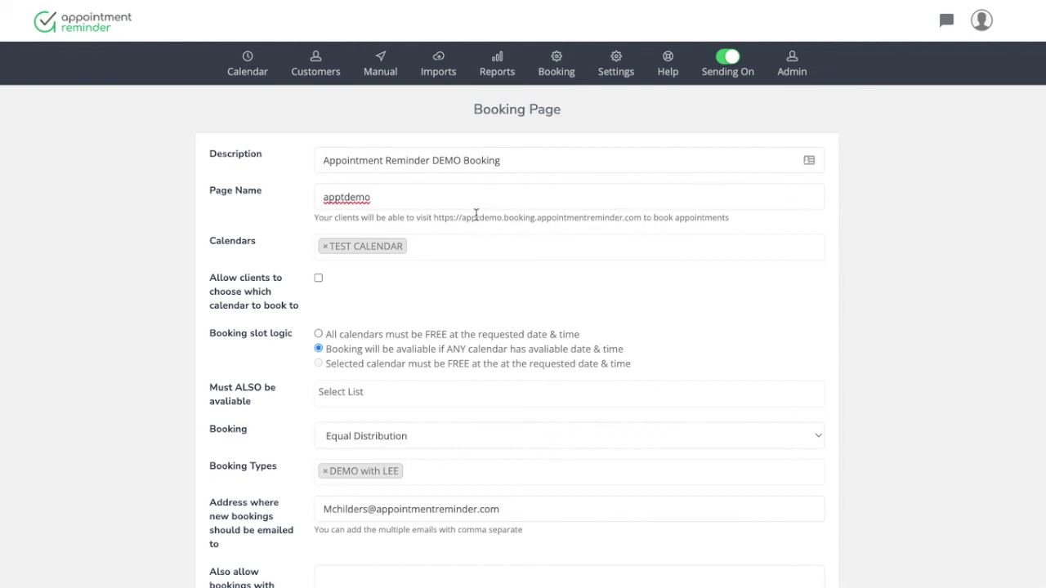
pyautogui.scroll(-5, 558, 348)
pyautogui.click(339, 495)
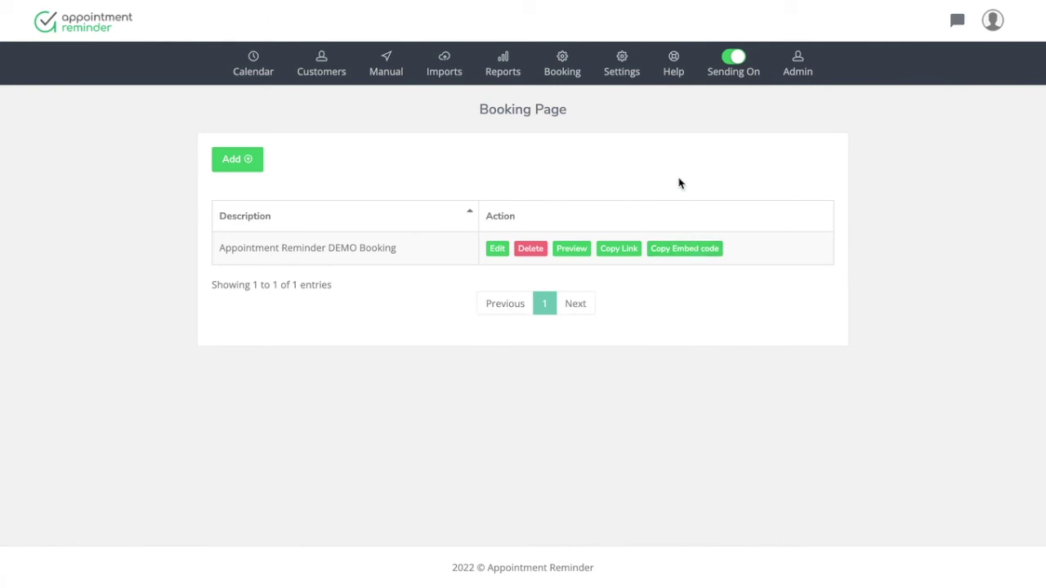
# Preview the live booking page with DEMO with LEE and pick the 10:00 AM slot on Wednesday 22 June
pyautogui.click(632, 75)
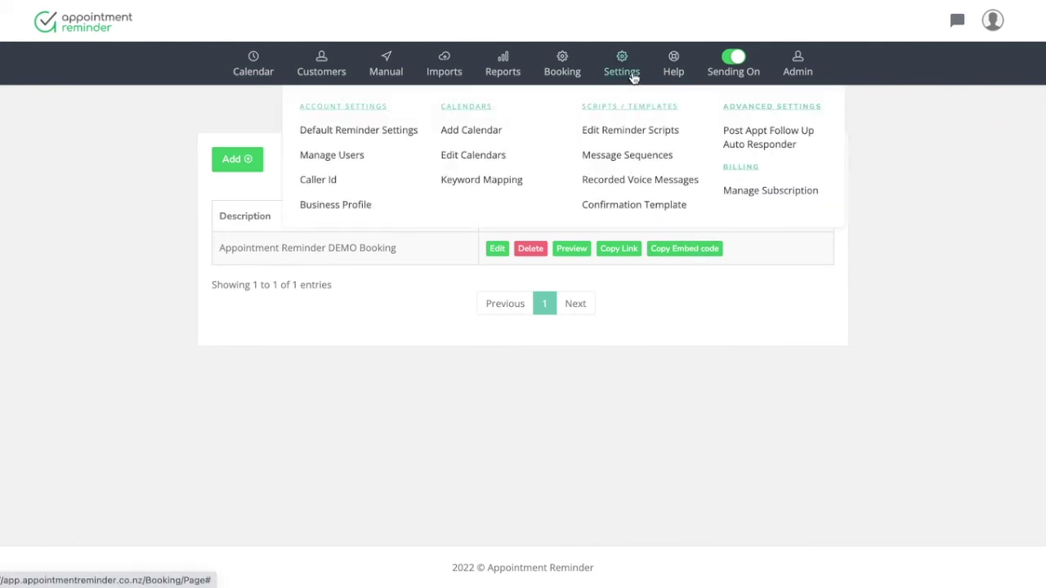
pyautogui.click(551, 69)
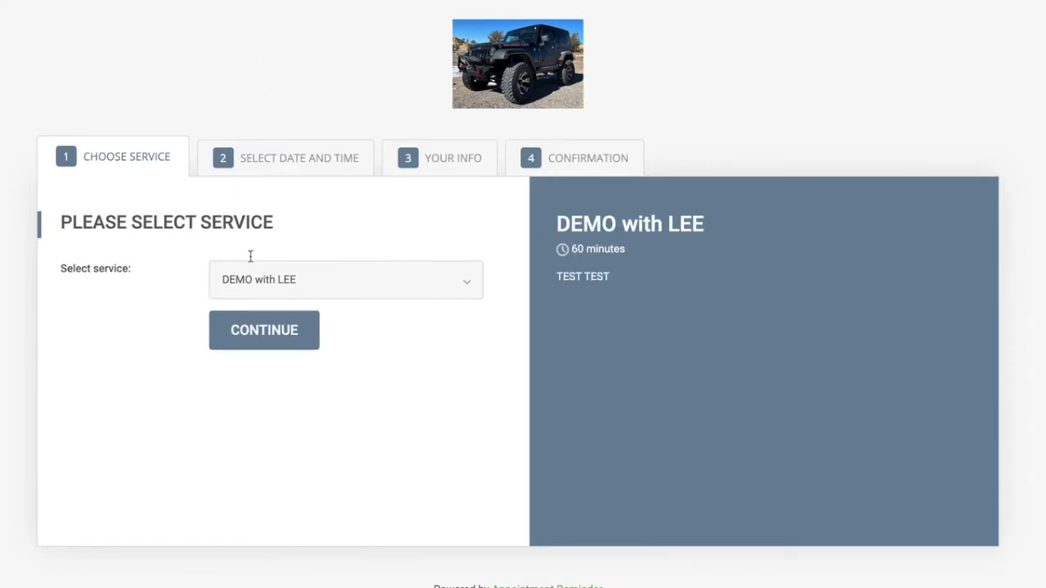
pyautogui.click(282, 330)
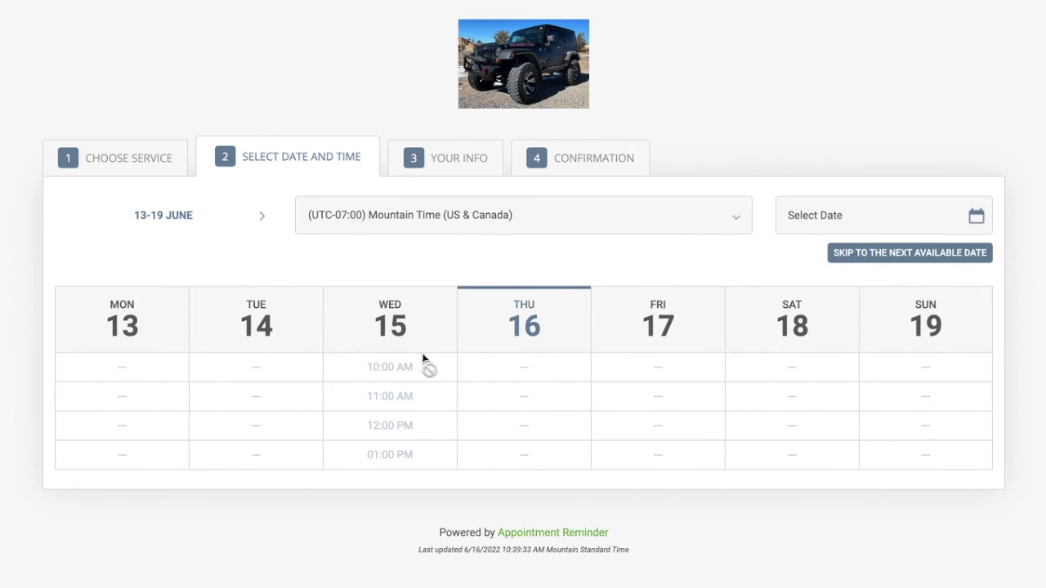
pyautogui.click(263, 215)
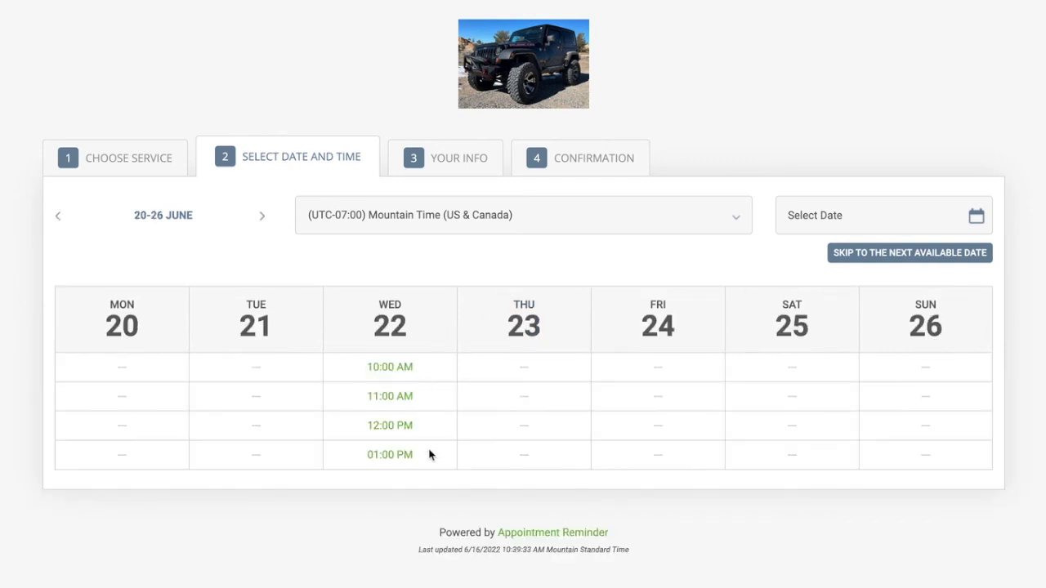
pyautogui.click(406, 366)
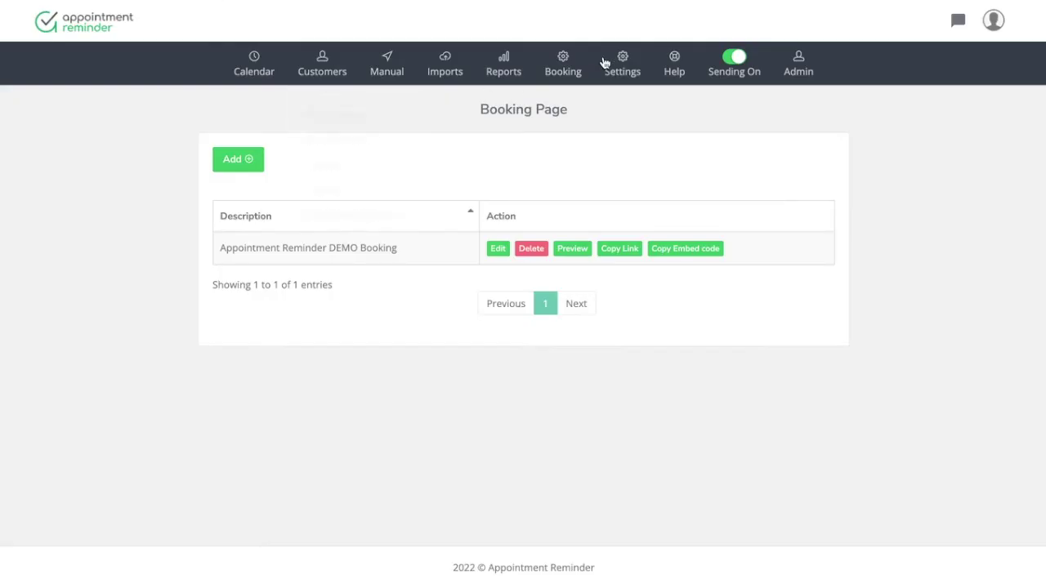
# Go to Booking > Email Templates and edit the 'DEMO with LEE [AUTO Created]' script
pyautogui.moveTo(605, 64)
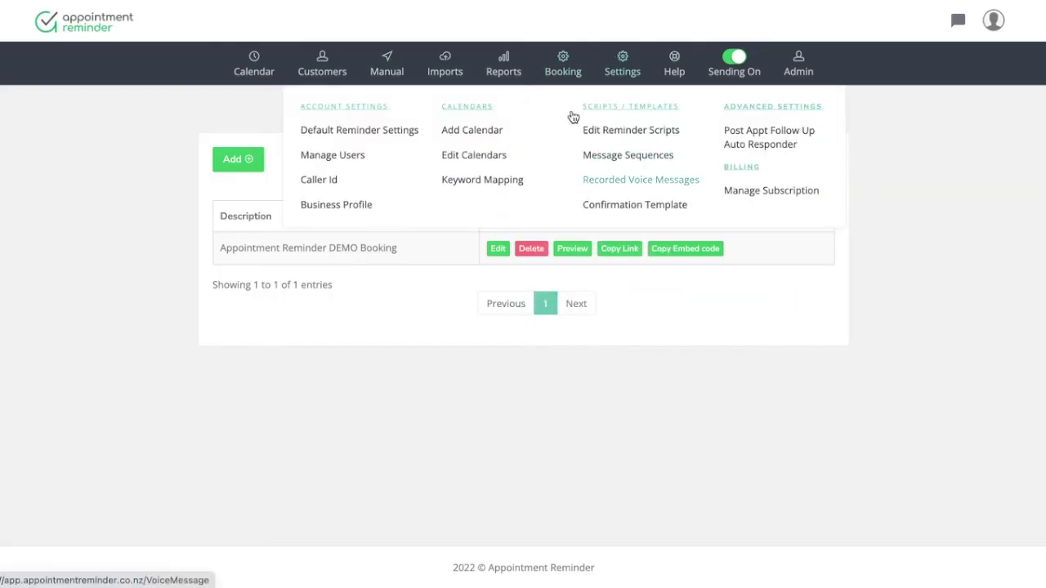
pyautogui.moveTo(582, 82)
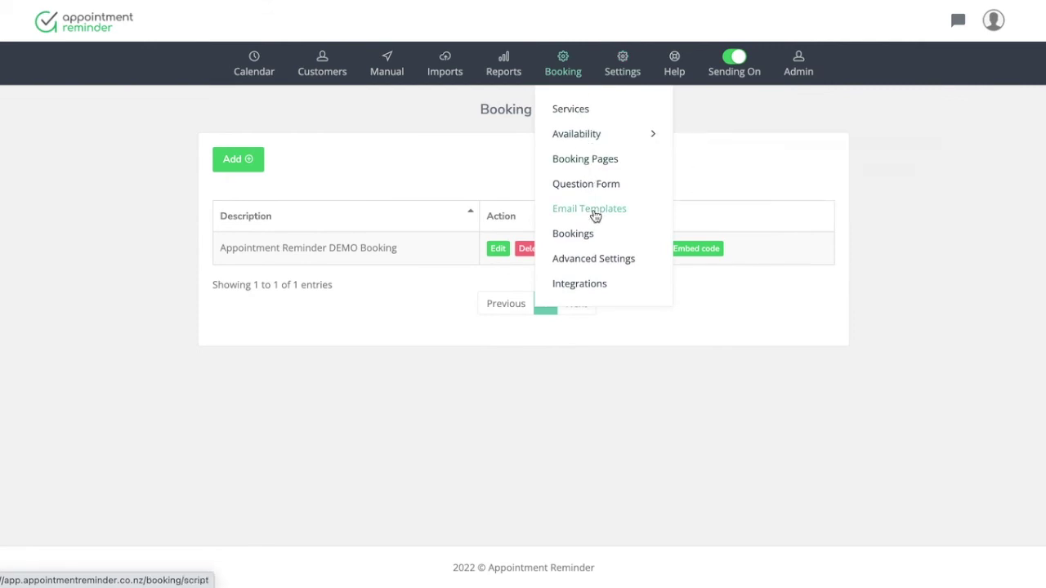
pyautogui.click(636, 201)
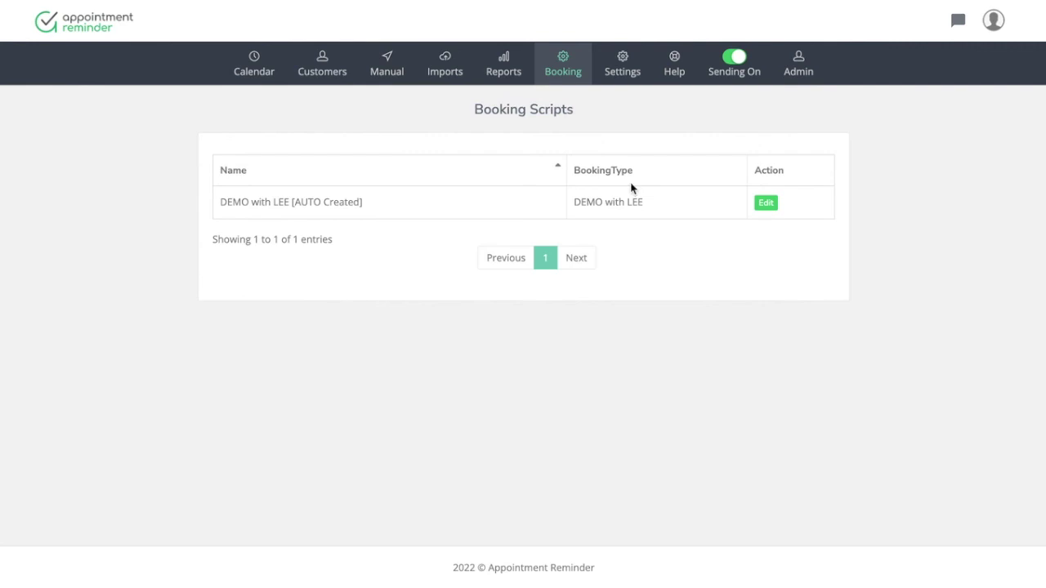
pyautogui.moveTo(577, 88)
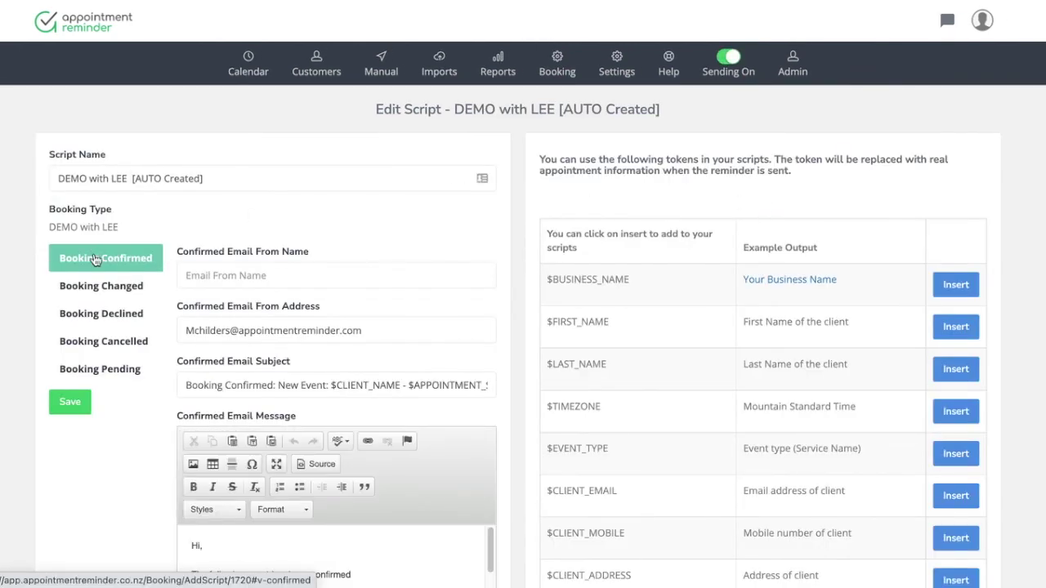
# Scroll through the Booking Confirmed email's subject and message to review it
pyautogui.scroll(-3, 187, 270)
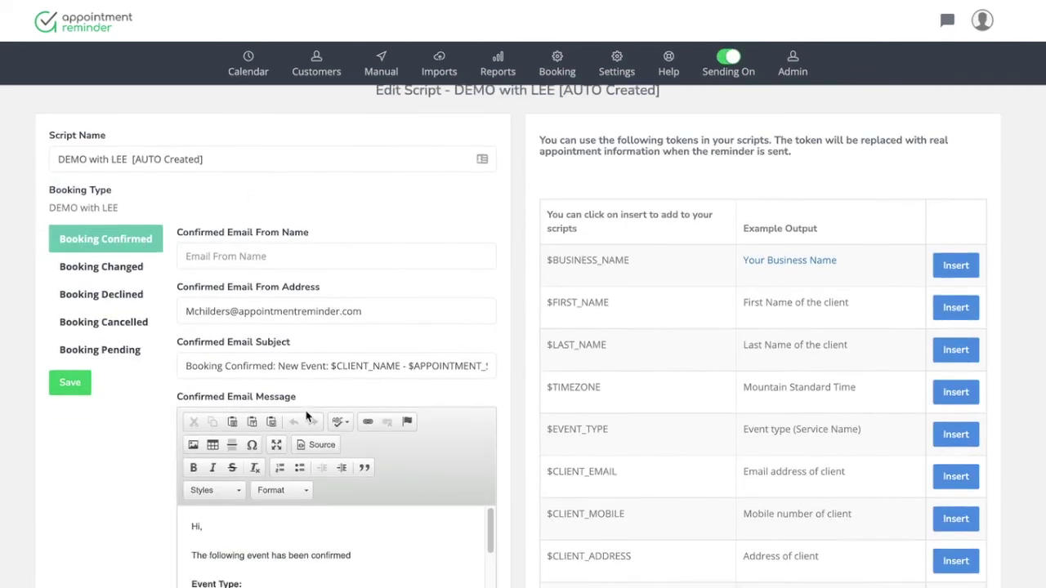
pyautogui.scroll(3, 308, 416)
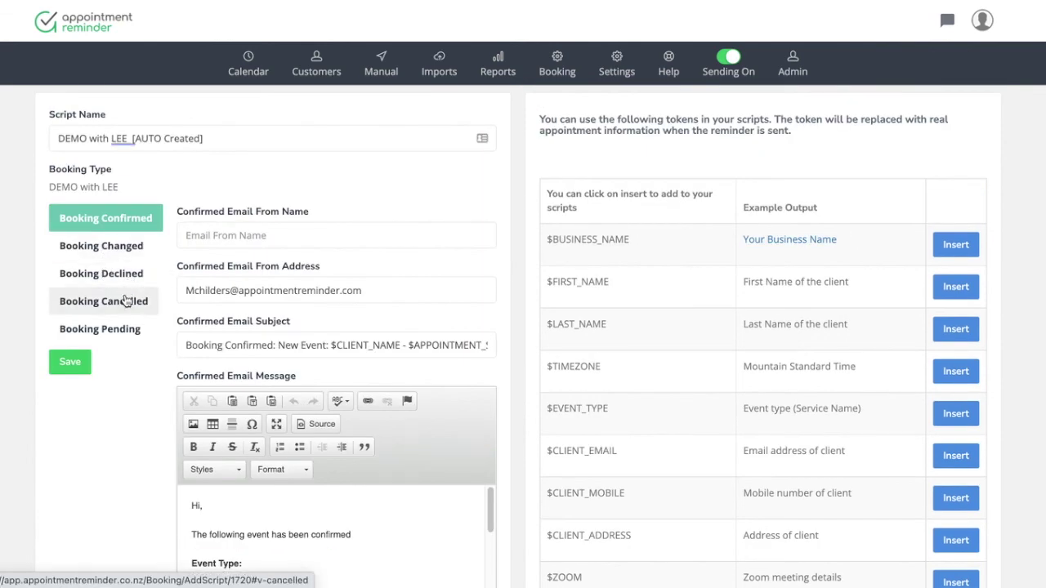
pyautogui.scroll(-1, 320, 381)
pyautogui.scroll(-3, 320, 378)
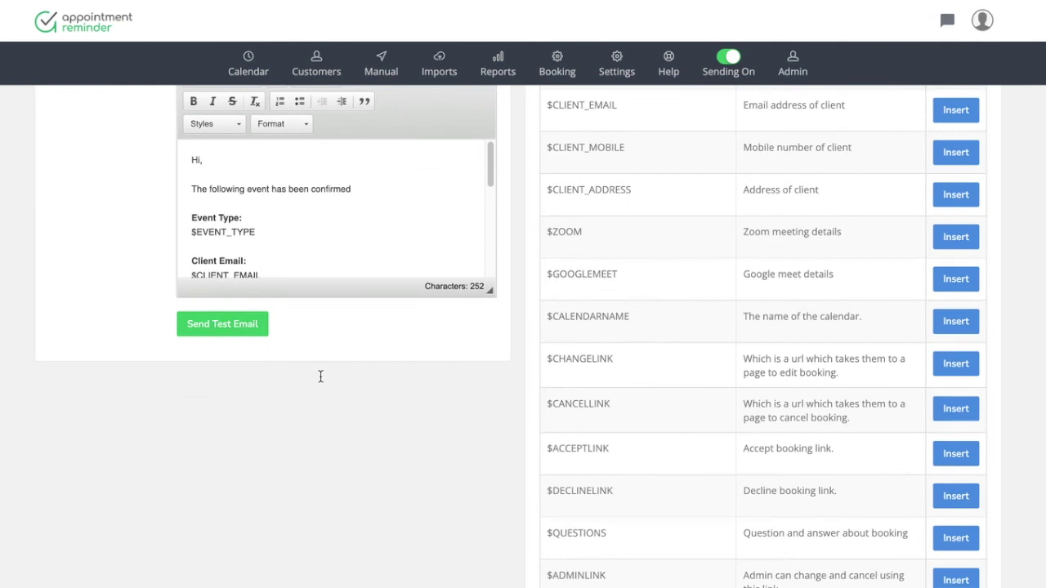
pyautogui.scroll(2, 320, 376)
pyautogui.scroll(3, 311, 376)
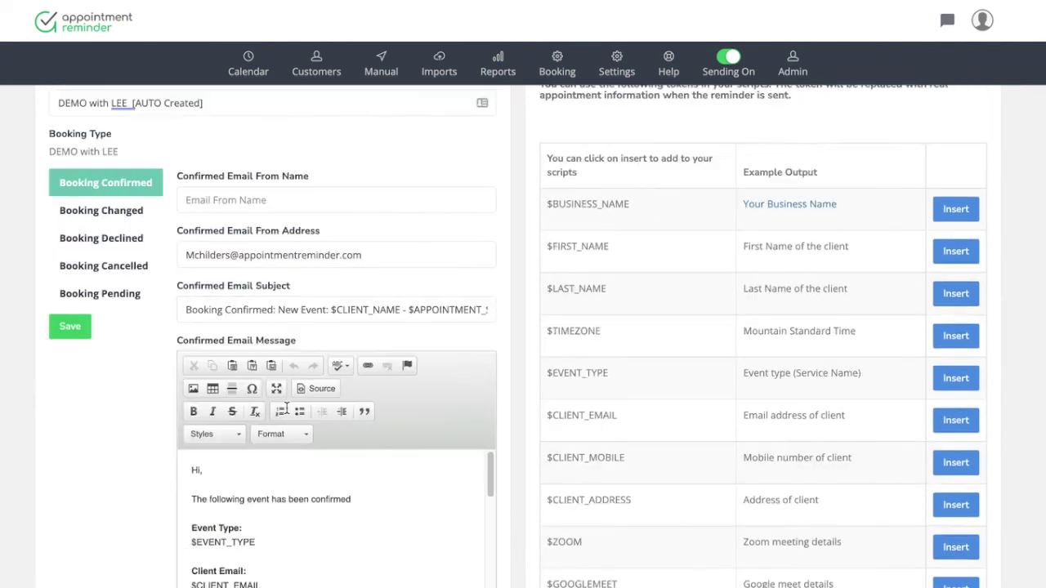
pyautogui.scroll(-1, 287, 412)
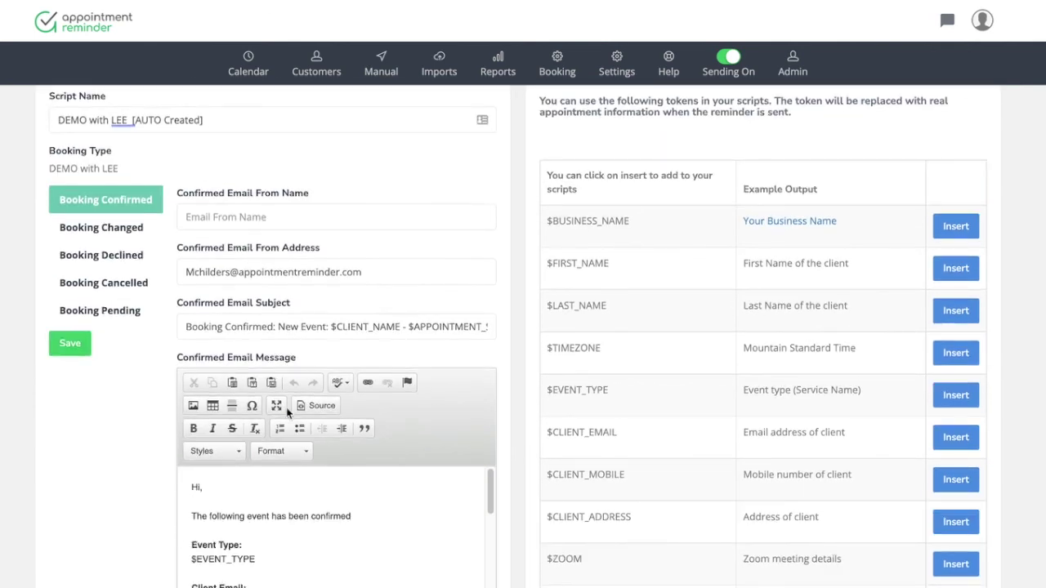
pyautogui.scroll(1, 288, 412)
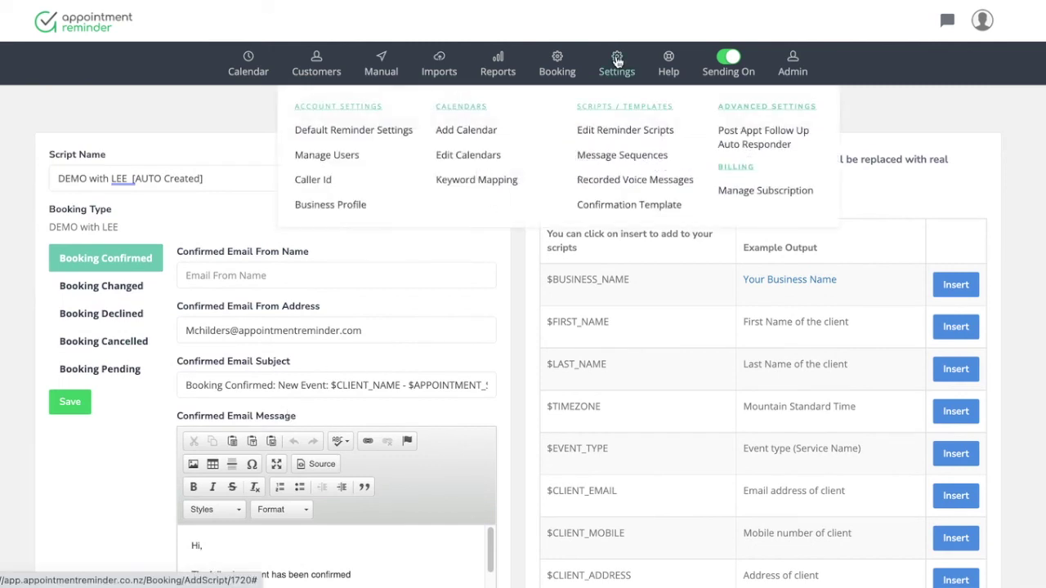
# Scroll through Booking Advanced Settings, then go to the Zoom and Google Meet Integrations page
pyautogui.moveTo(563, 67)
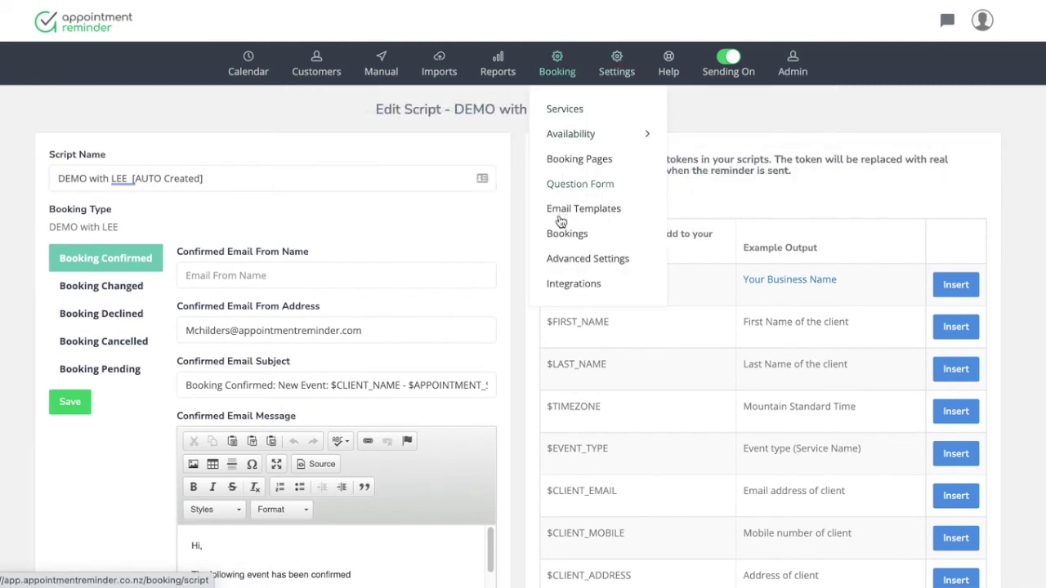
pyautogui.click(577, 261)
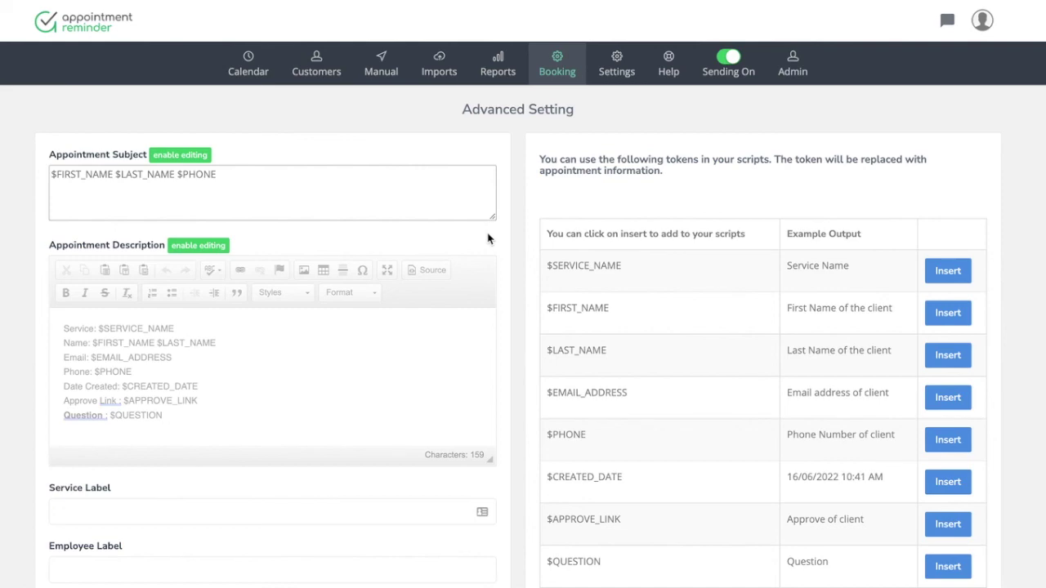
pyautogui.scroll(-3, 489, 237)
pyautogui.scroll(-2, 488, 238)
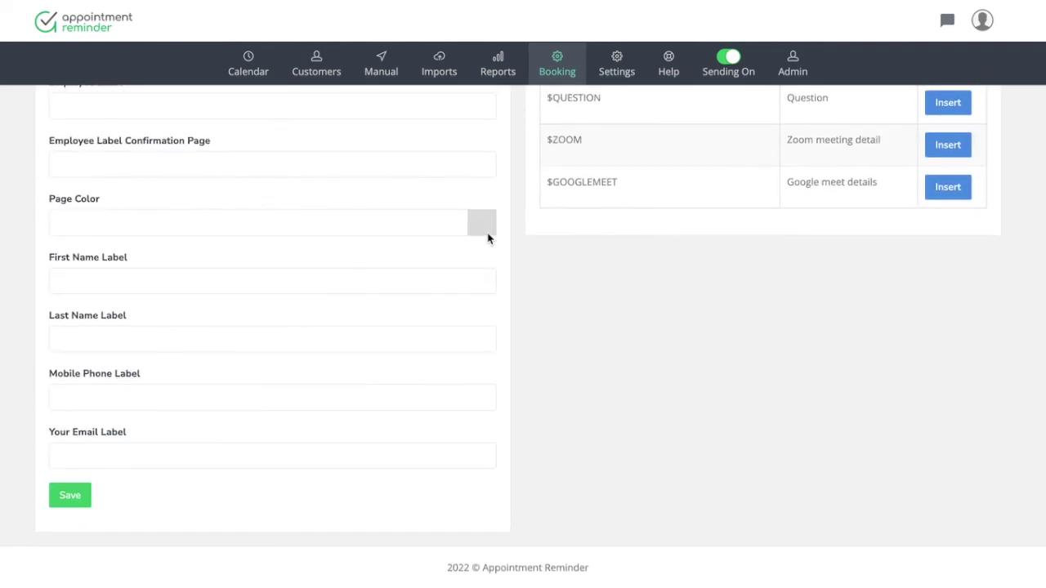
pyautogui.scroll(5, 488, 238)
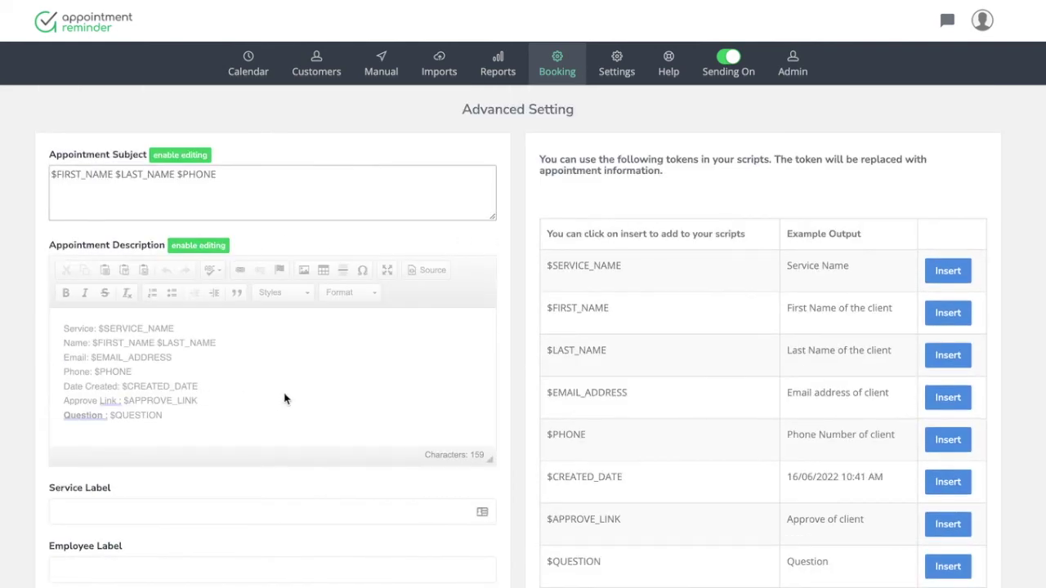
pyautogui.click(558, 89)
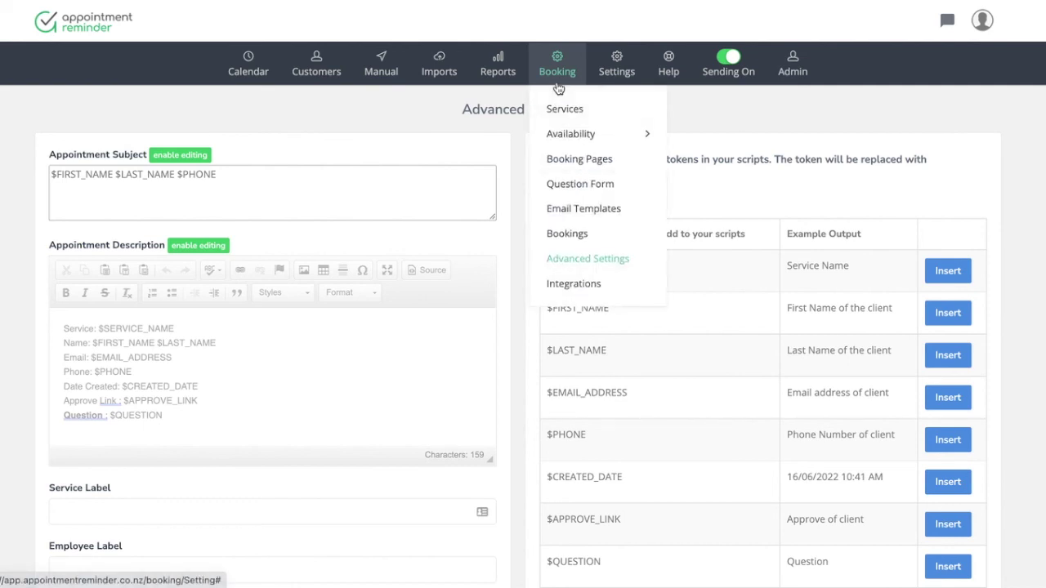
pyautogui.click(678, 202)
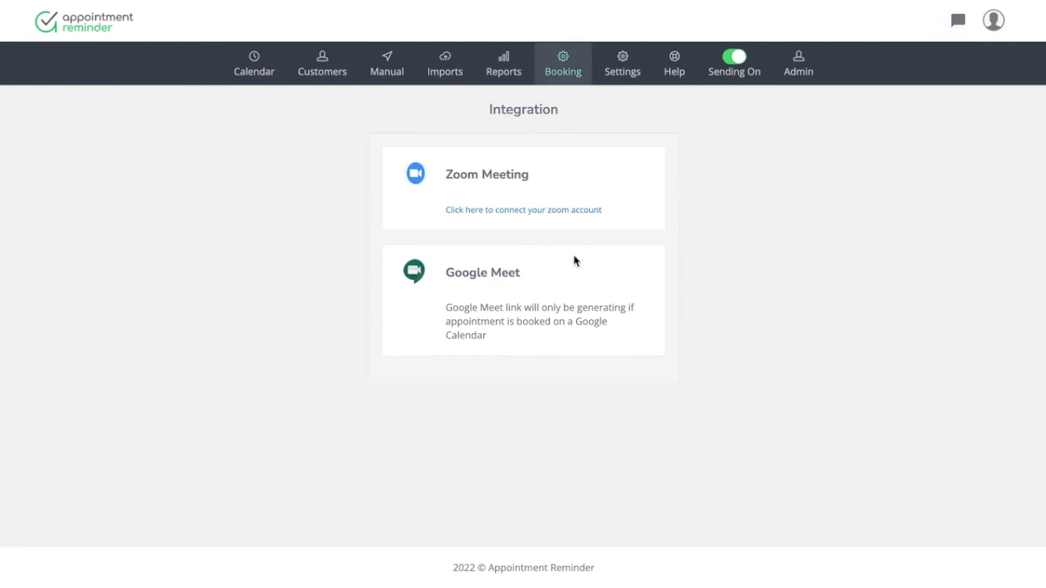